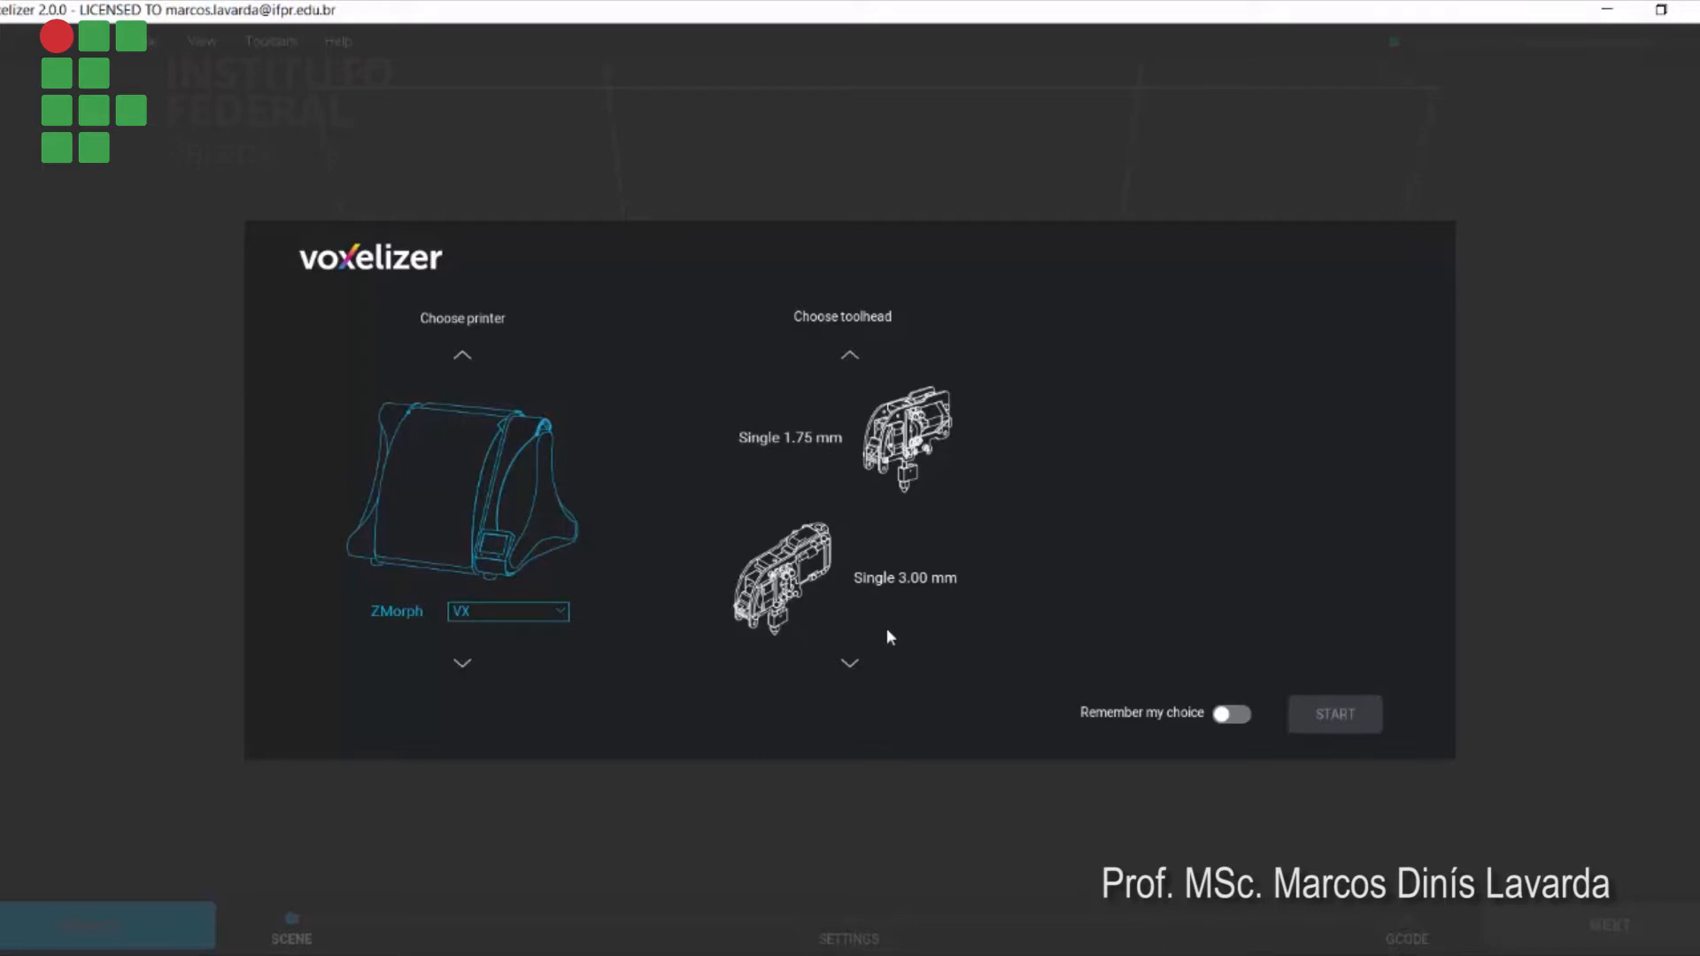
Start a ZMorph VX session with the Single 1.75 mm toolhead and the 0.3 mm nozzle
{"action": "left_click", "coordinate": [852, 665]}
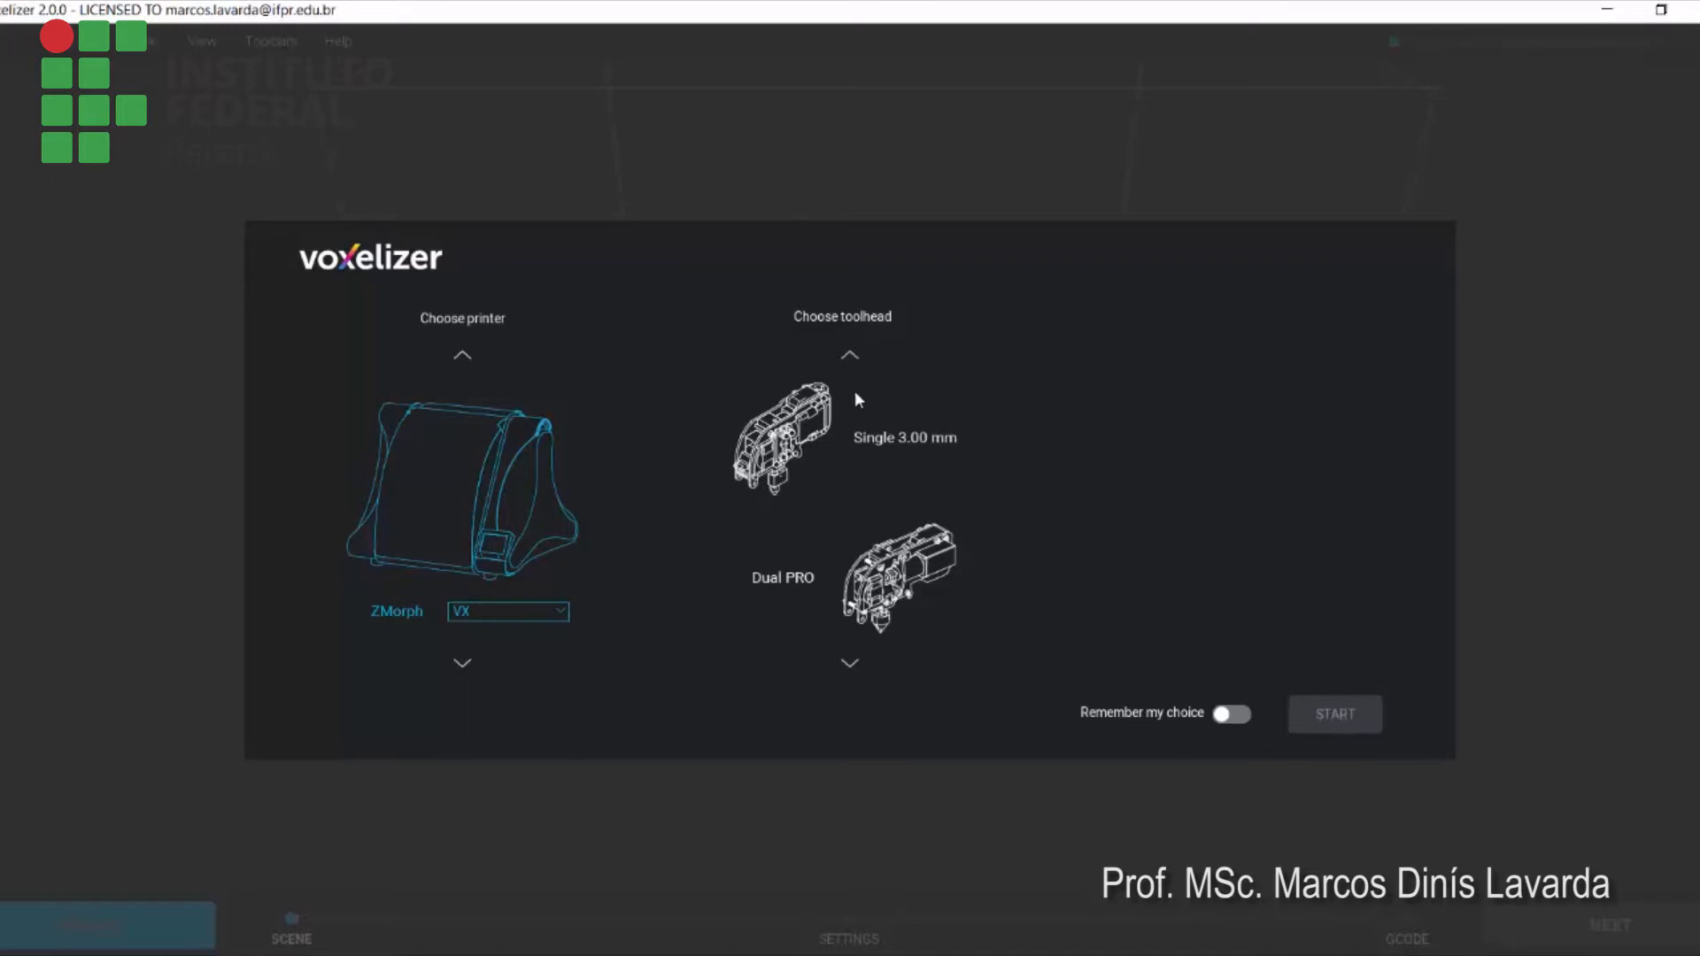
{"action": "left_click", "coordinate": [850, 355]}
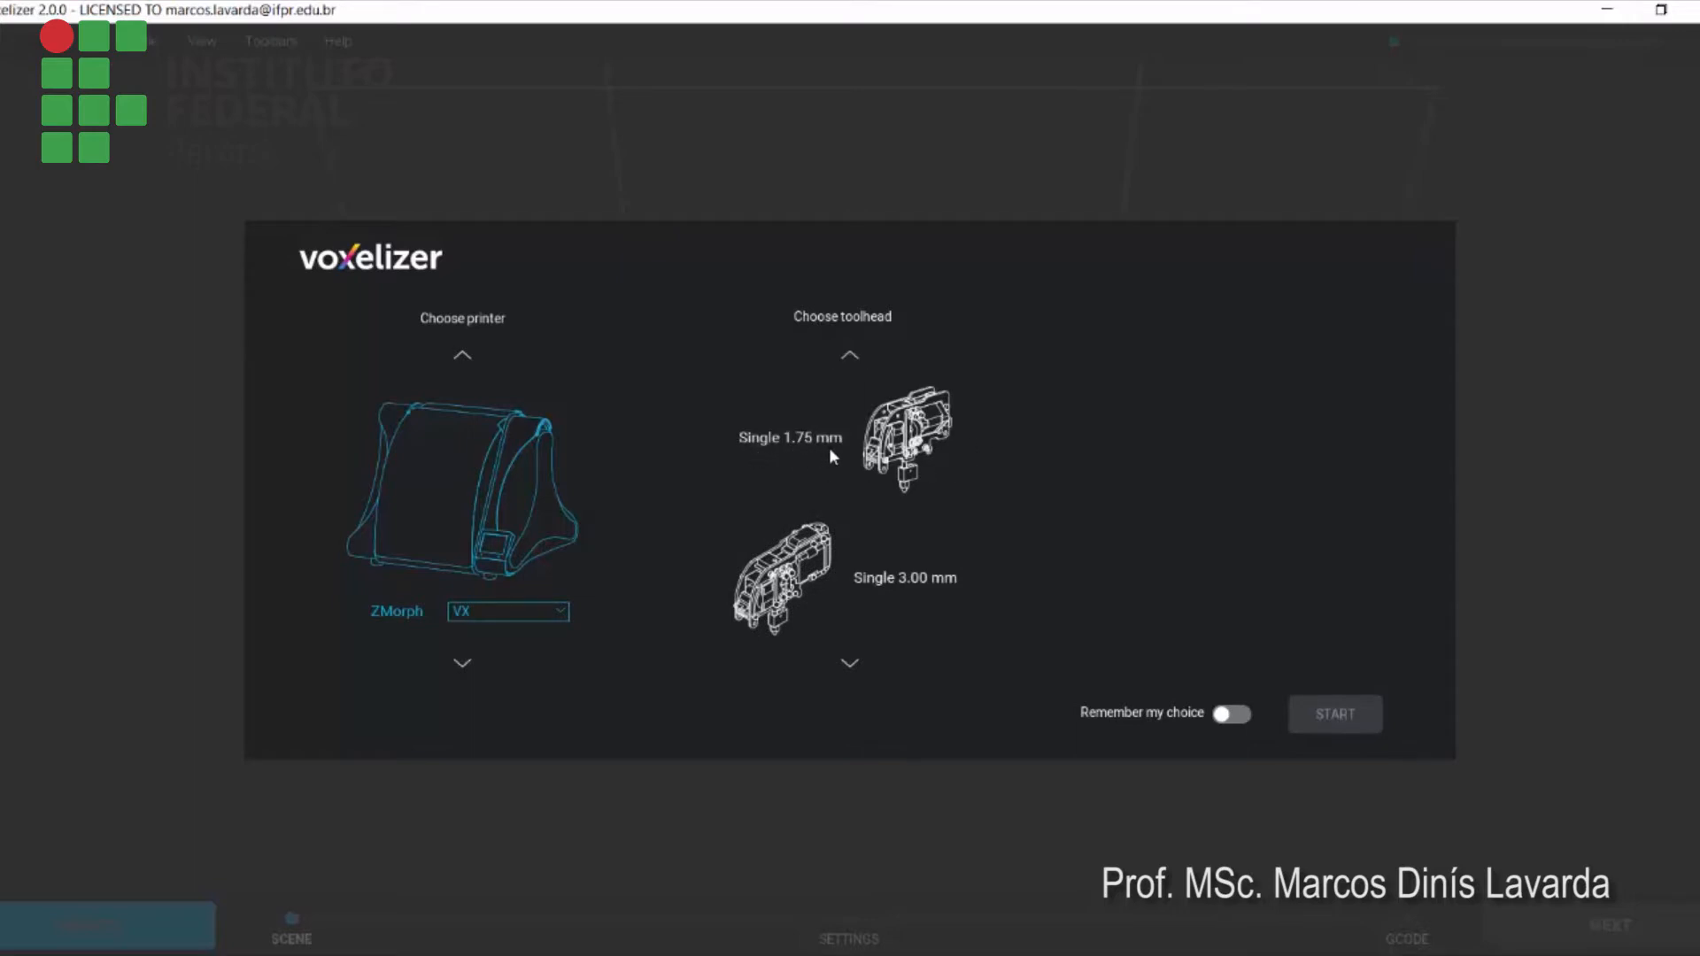
{"action": "left_click", "coordinate": [900, 441]}
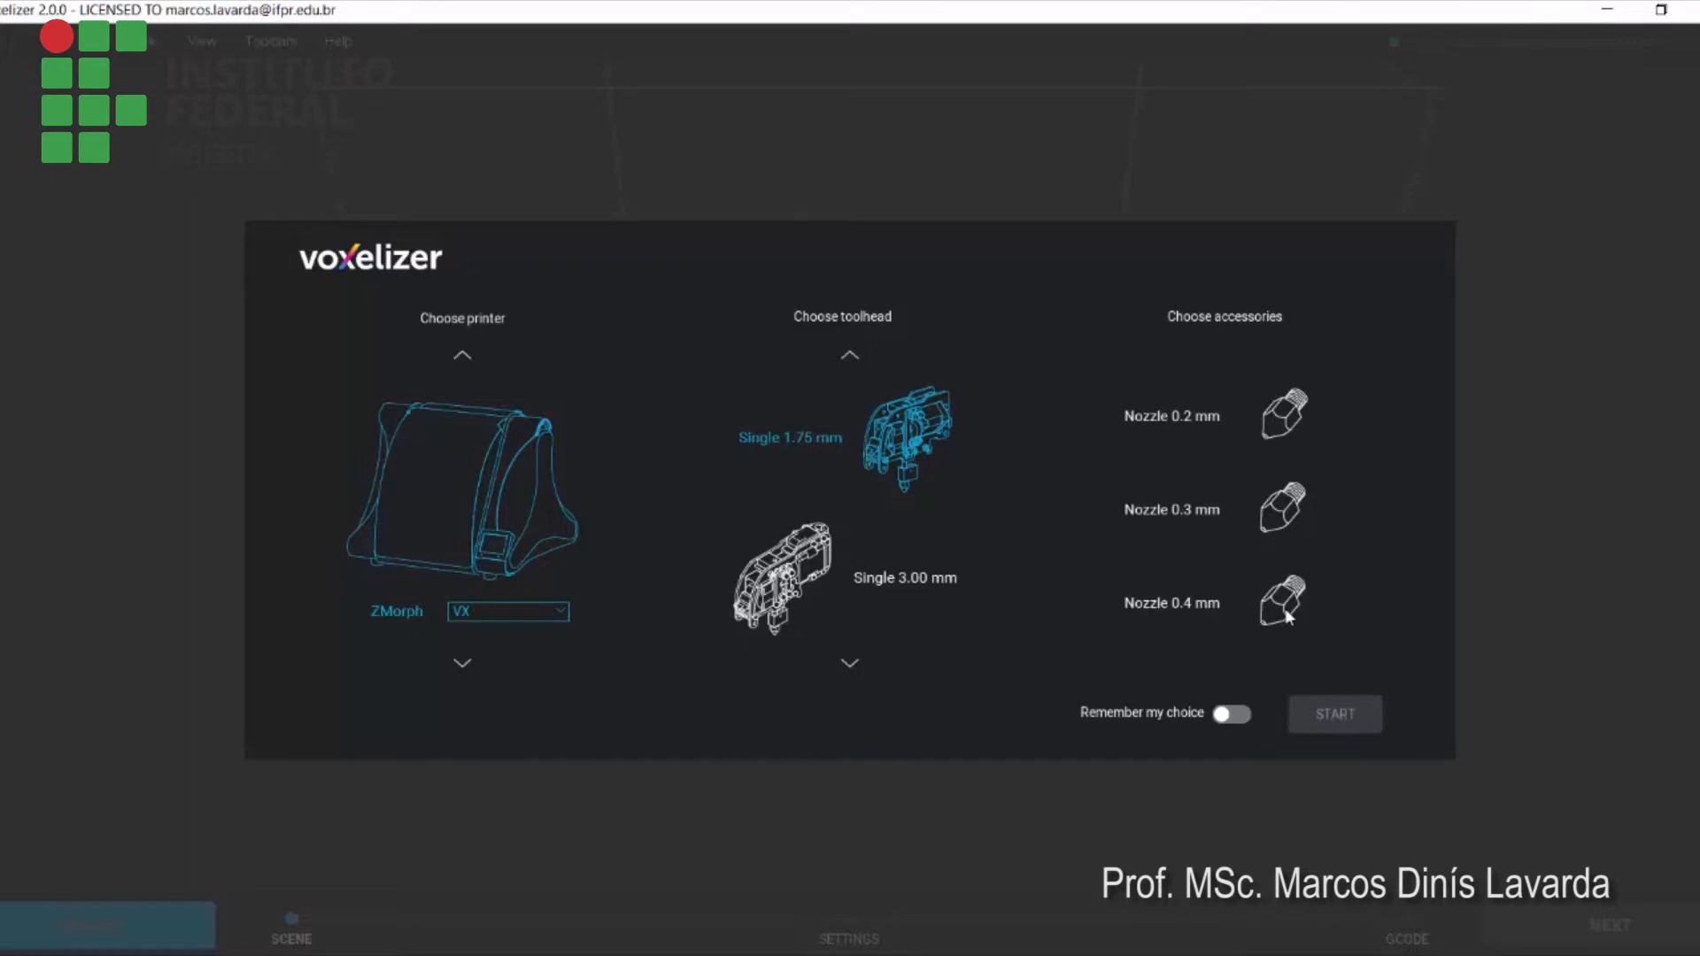
{"action": "left_click", "coordinate": [1276, 528]}
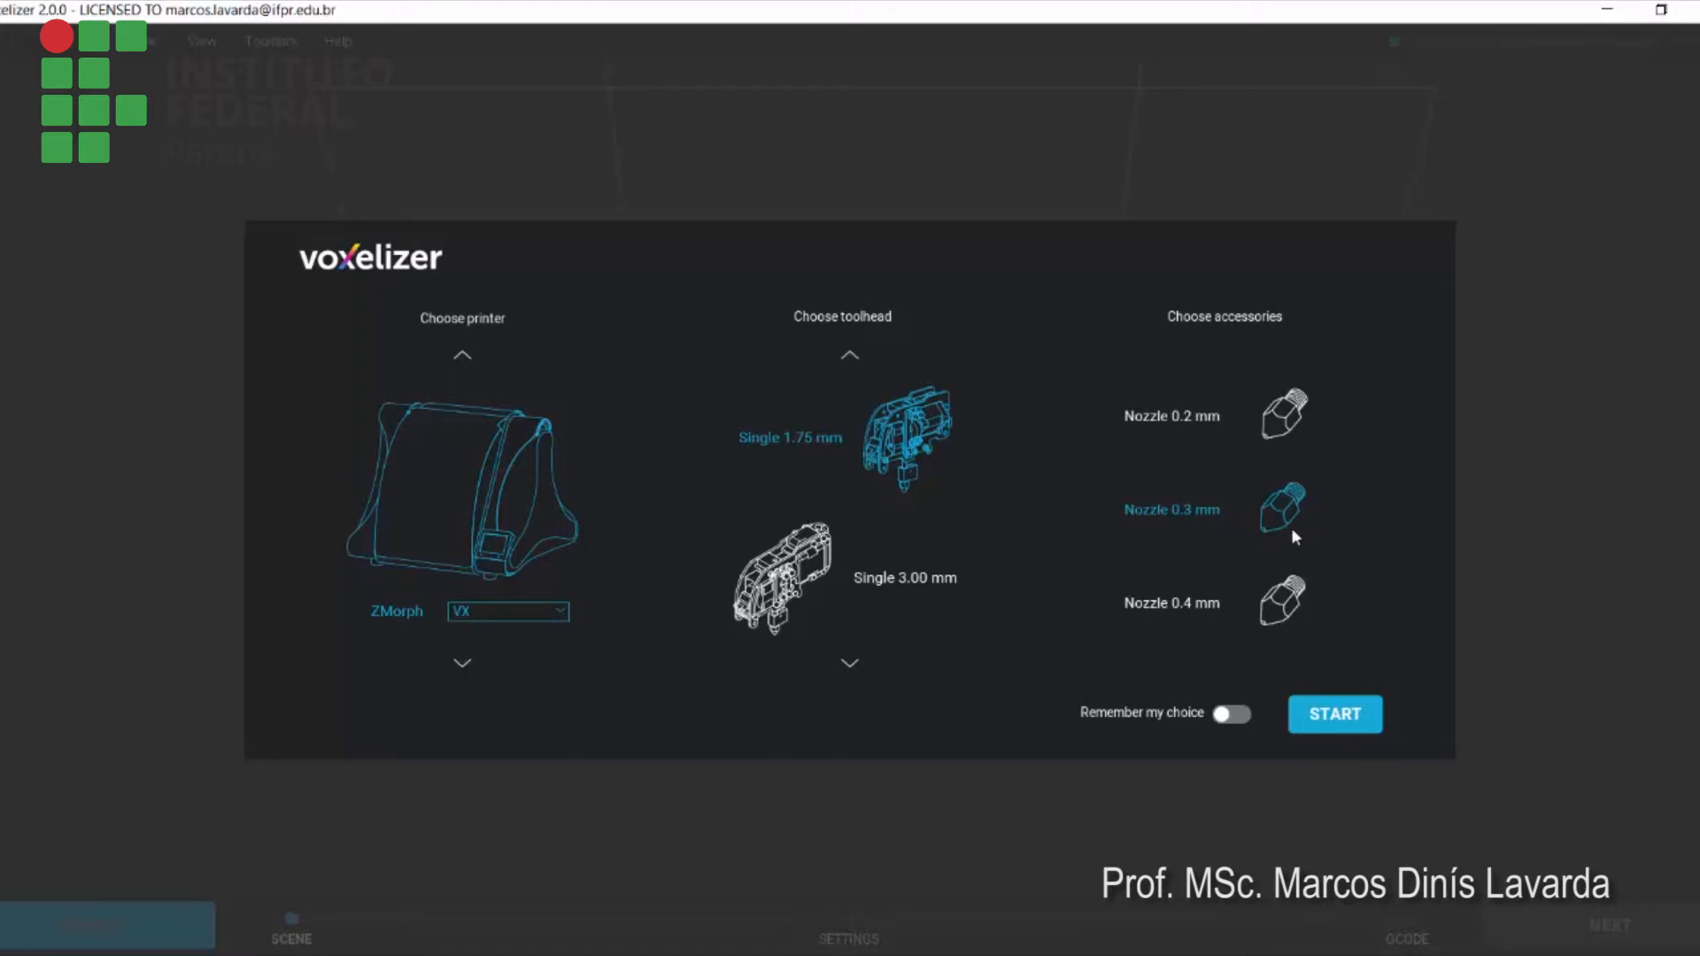
{"action": "left_click", "coordinate": [1333, 715]}
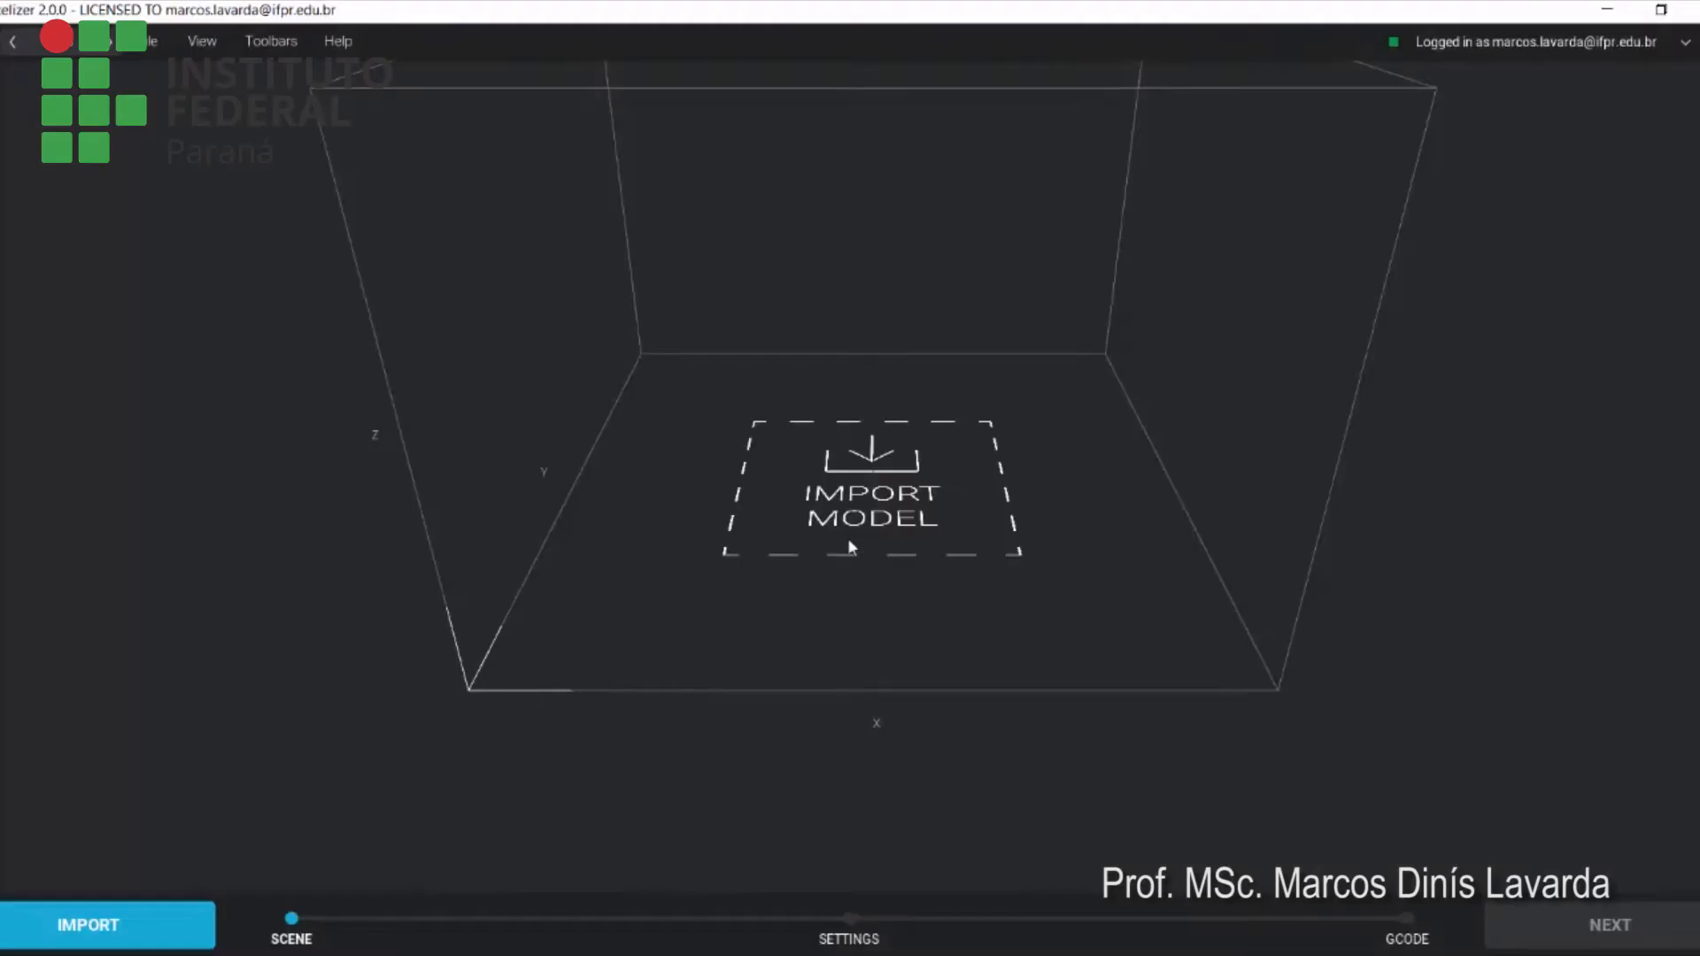
Import the model file aliviador.STL into the scene
{"action": "left_click_drag", "start_coordinate": [1160, 459], "coordinate": [1107, 508]}
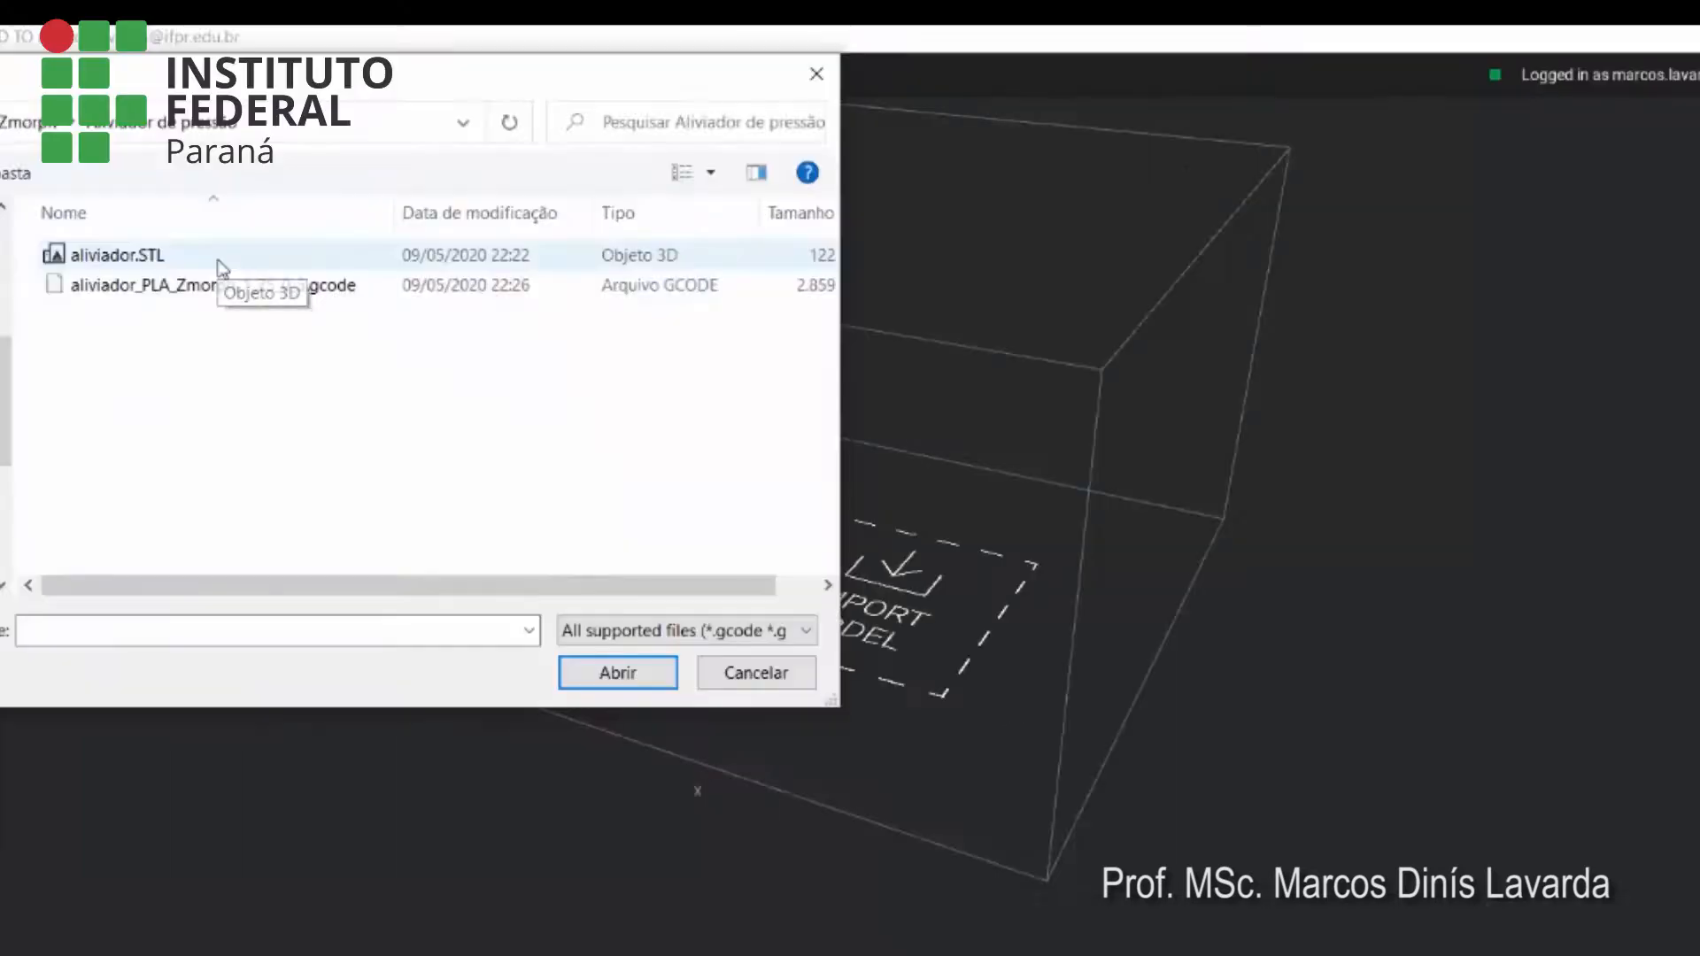
{"action": "left_click", "coordinate": [222, 265]}
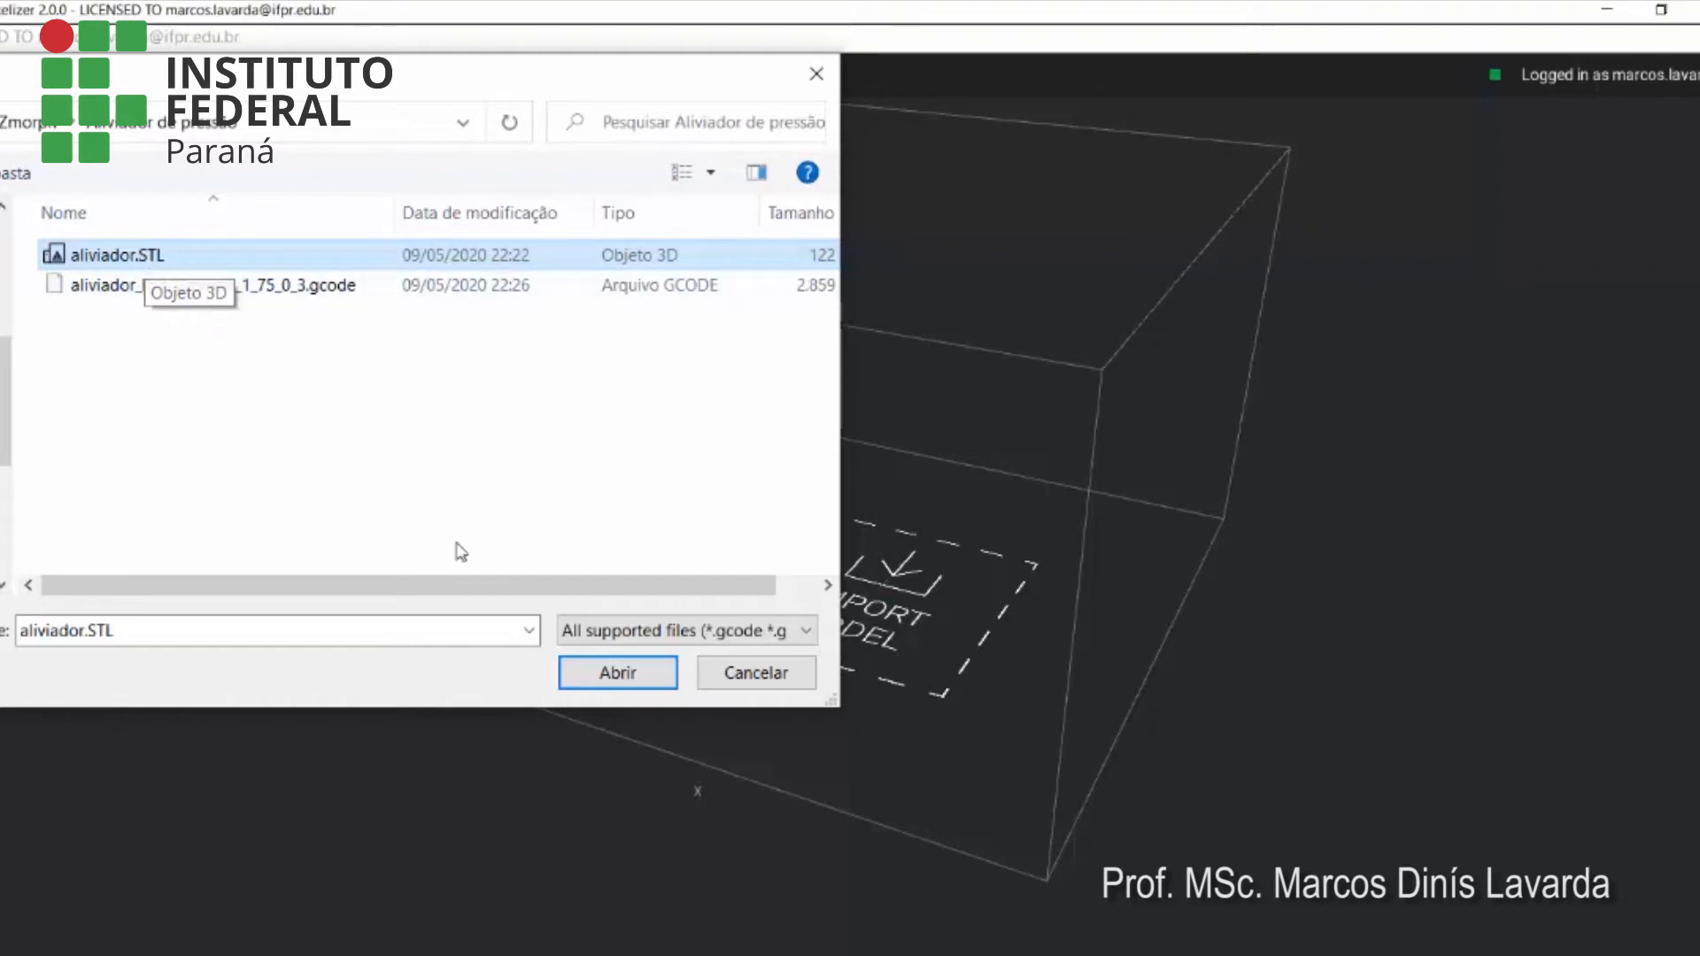
{"action": "left_click", "coordinate": [618, 674]}
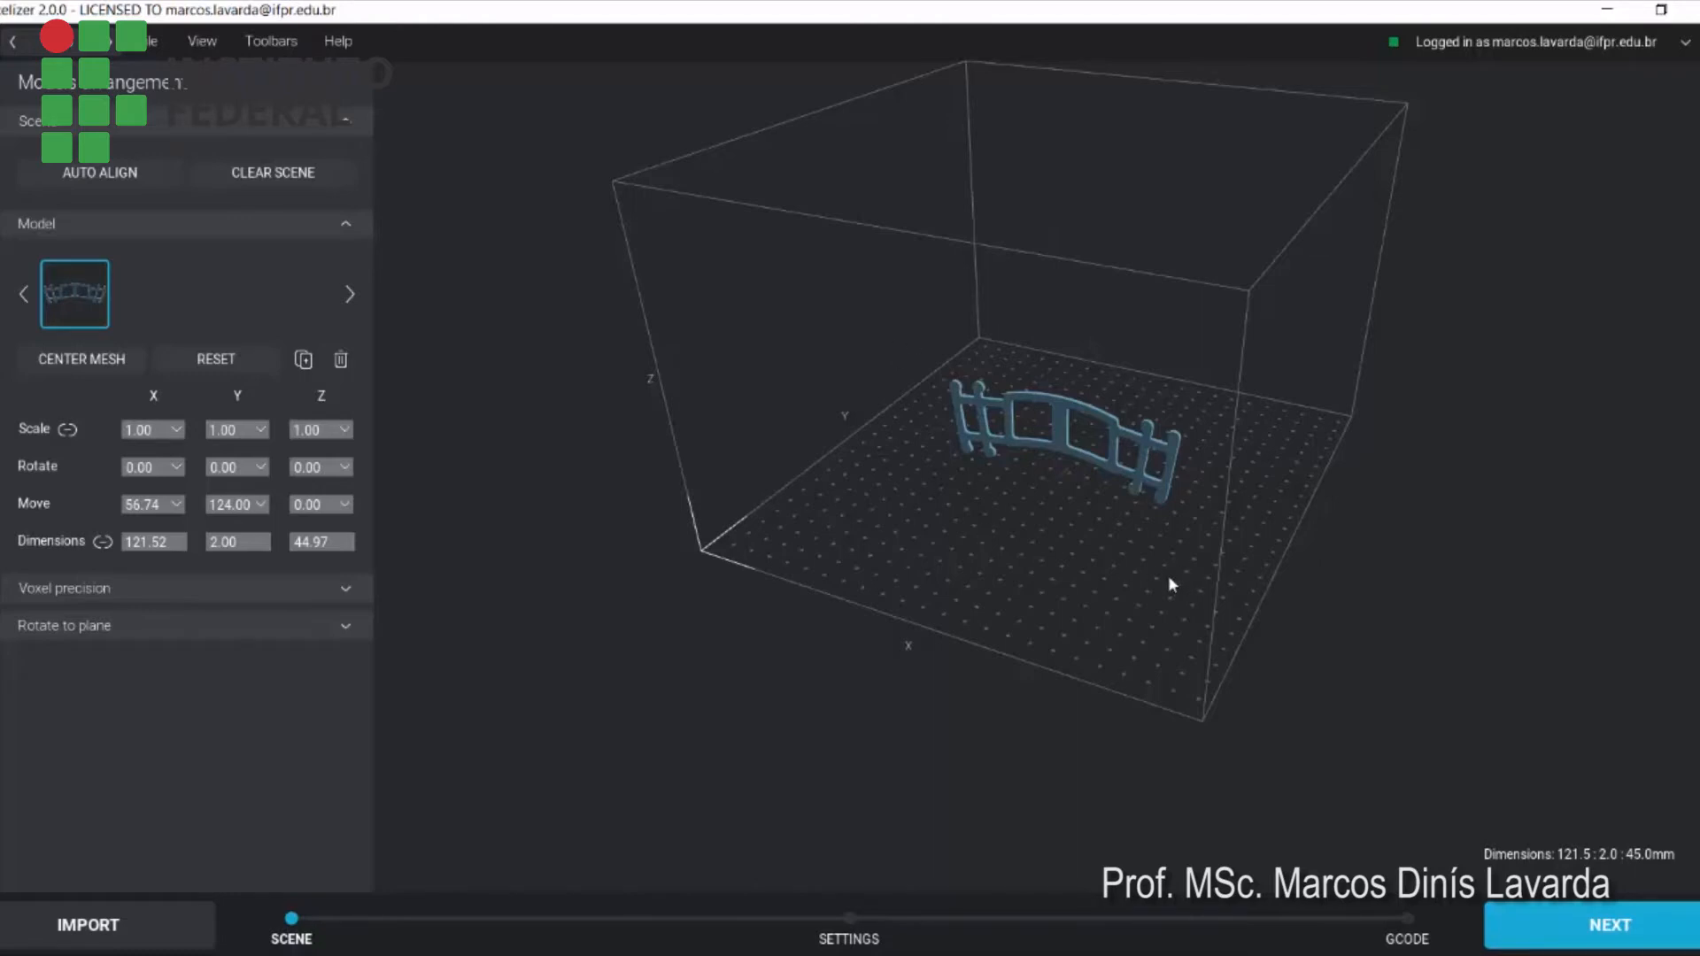
Lay the model flat on the build plate by setting its X rotation to 90 degrees
{"action": "mouse_move", "coordinate": [1181, 581]}
{"action": "left_mouse_down"}
{"action": "mouse_move", "coordinate": [1169, 535]}
{"action": "mouse_move", "coordinate": [1027, 538]}
{"action": "mouse_move", "coordinate": [1068, 575]}
{"action": "mouse_move", "coordinate": [1162, 553]}
{"action": "mouse_move", "coordinate": [1190, 581]}
{"action": "mouse_move", "coordinate": [1125, 553]}
{"action": "mouse_move", "coordinate": [1076, 576]}
{"action": "mouse_move", "coordinate": [1183, 565]}
{"action": "mouse_move", "coordinate": [1180, 600]}
{"action": "mouse_move", "coordinate": [1167, 567]}
{"action": "left_mouse_up"}
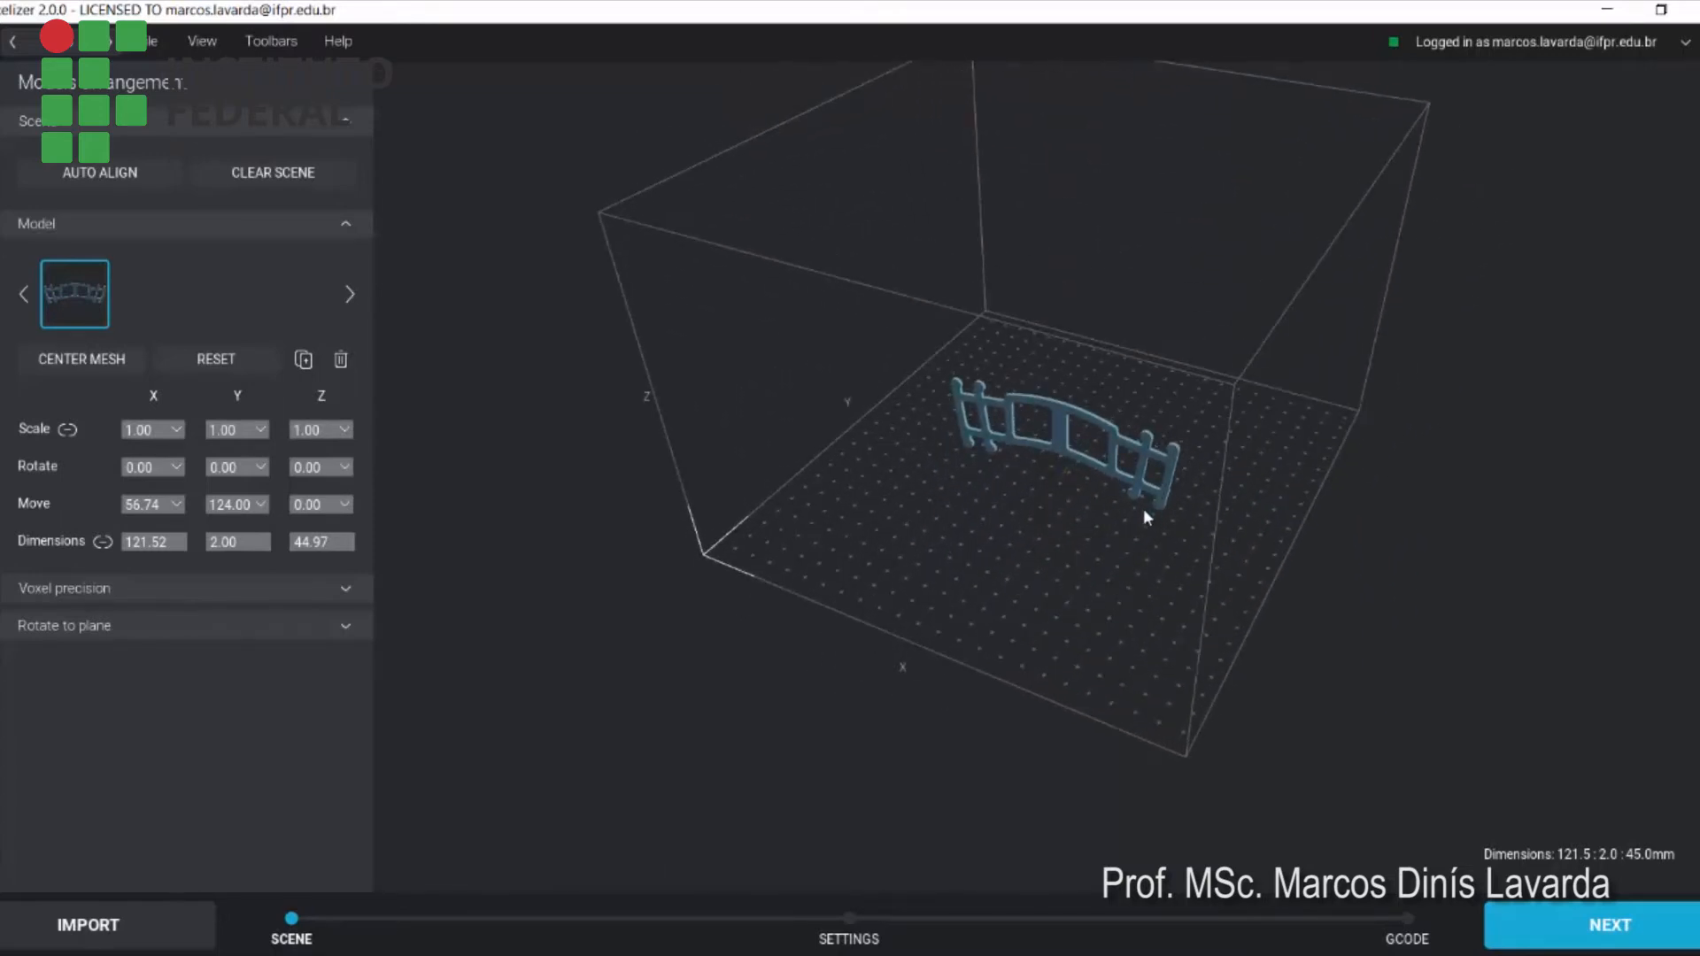
{"action": "mouse_move", "coordinate": [1144, 510]}
{"action": "left_mouse_down"}
{"action": "mouse_move", "coordinate": [1154, 582]}
{"action": "mouse_move", "coordinate": [1042, 543]}
{"action": "mouse_move", "coordinate": [1143, 561]}
{"action": "mouse_move", "coordinate": [1207, 528]}
{"action": "mouse_move", "coordinate": [1140, 477]}
{"action": "left_mouse_up"}
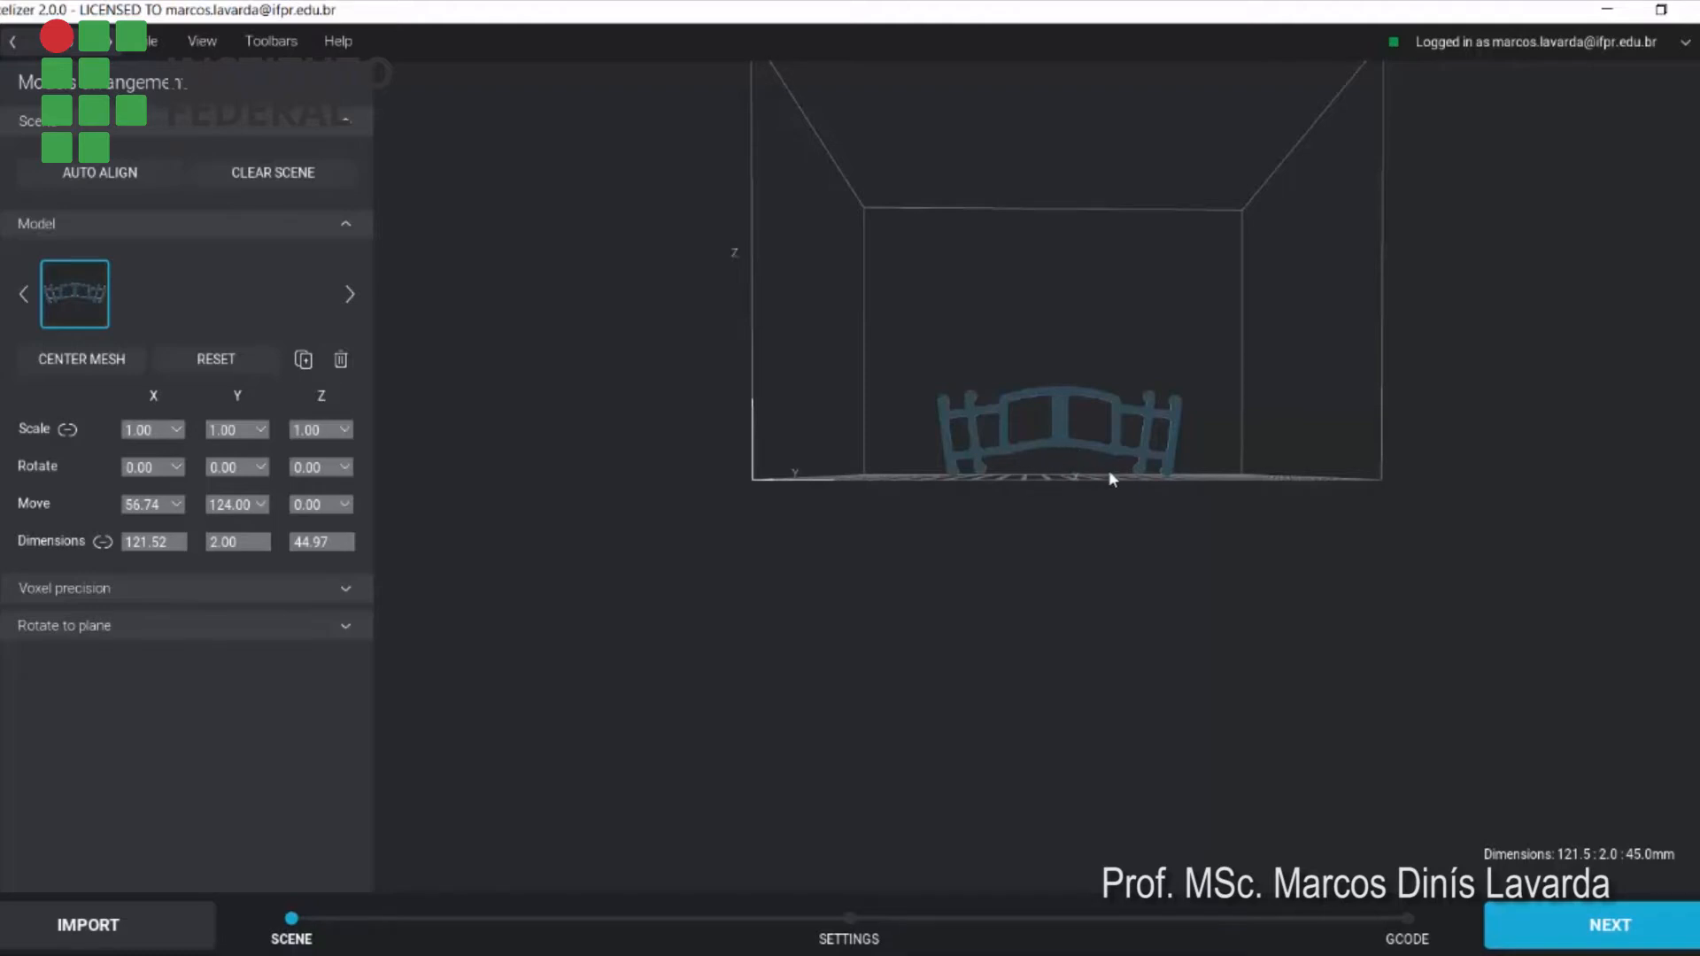
{"action": "left_click_drag", "start_coordinate": [1109, 467], "coordinate": [1066, 527]}
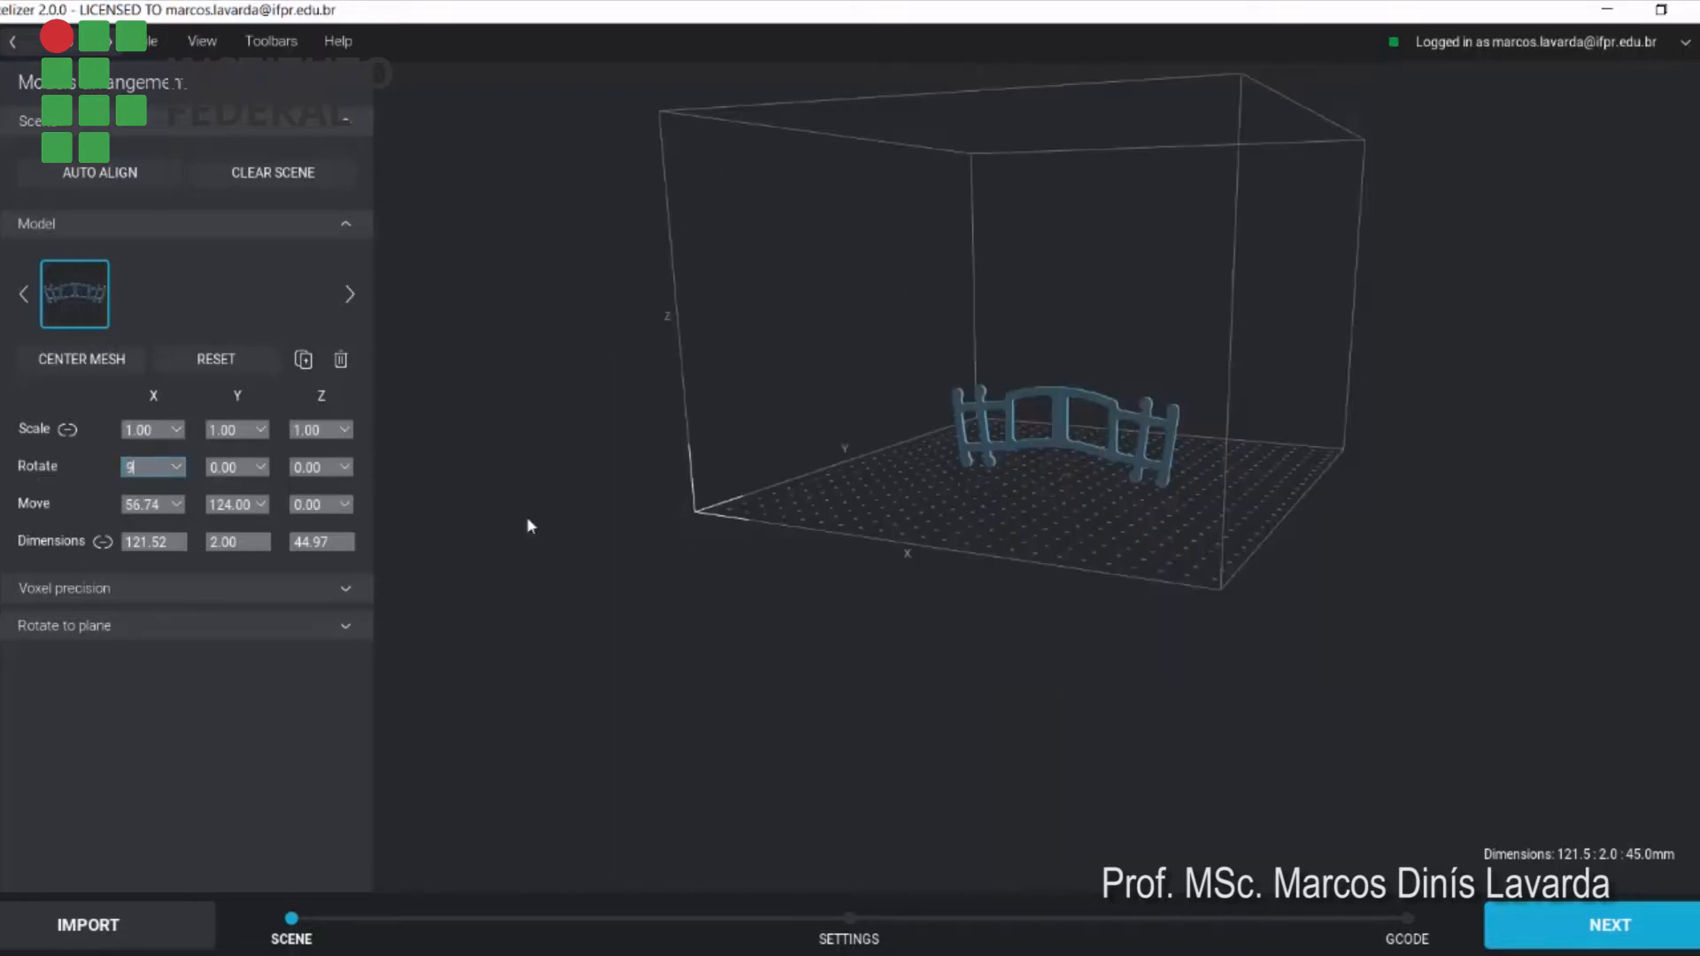
{"action": "type", "text": "90"}
{"action": "key", "text": "Return"}
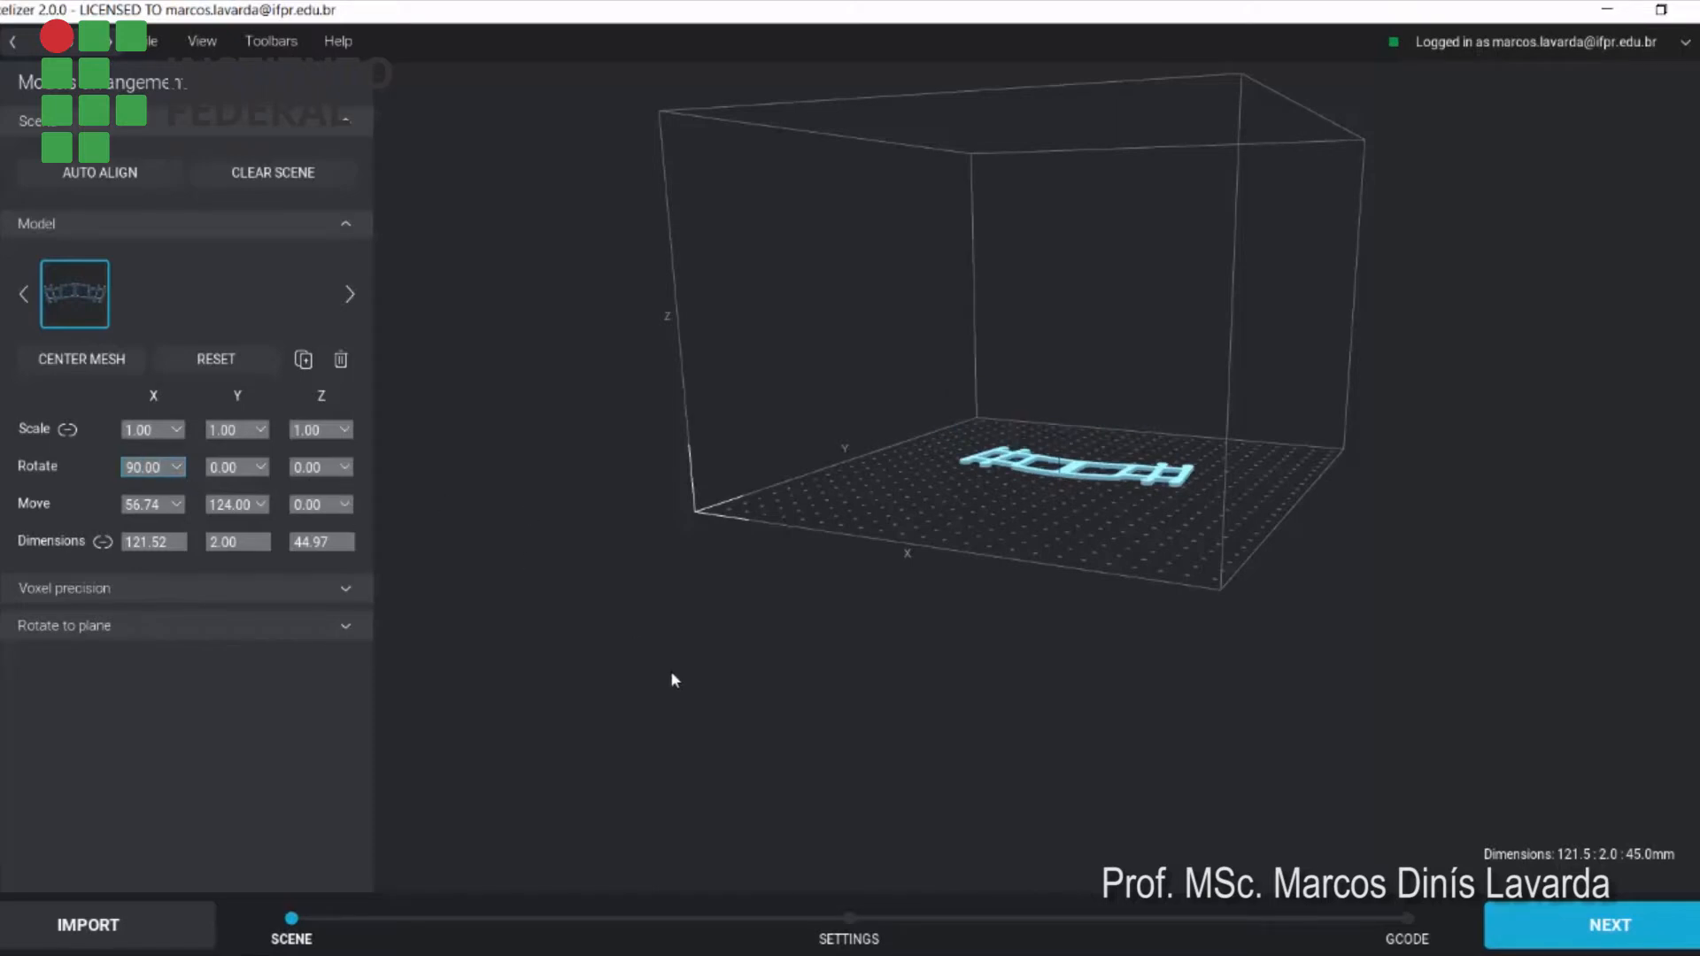
Enlarge the model uniformly by entering a linked scale factor of 2
{"action": "left_click_drag", "start_coordinate": [1054, 662], "coordinate": [1051, 707]}
{"action": "mouse_move", "coordinate": [1123, 595]}
{"action": "left_mouse_down"}
{"action": "mouse_move", "coordinate": [1129, 551]}
{"action": "mouse_move", "coordinate": [1124, 597]}
{"action": "left_mouse_up"}
{"action": "scroll", "coordinate": [1107, 478], "scroll_direction": "up", "scroll_amount": 5}
{"action": "scroll", "coordinate": [1108, 458], "scroll_direction": "up", "scroll_amount": 1}
{"action": "left_click_drag", "start_coordinate": [1034, 715], "coordinate": [869, 441]}
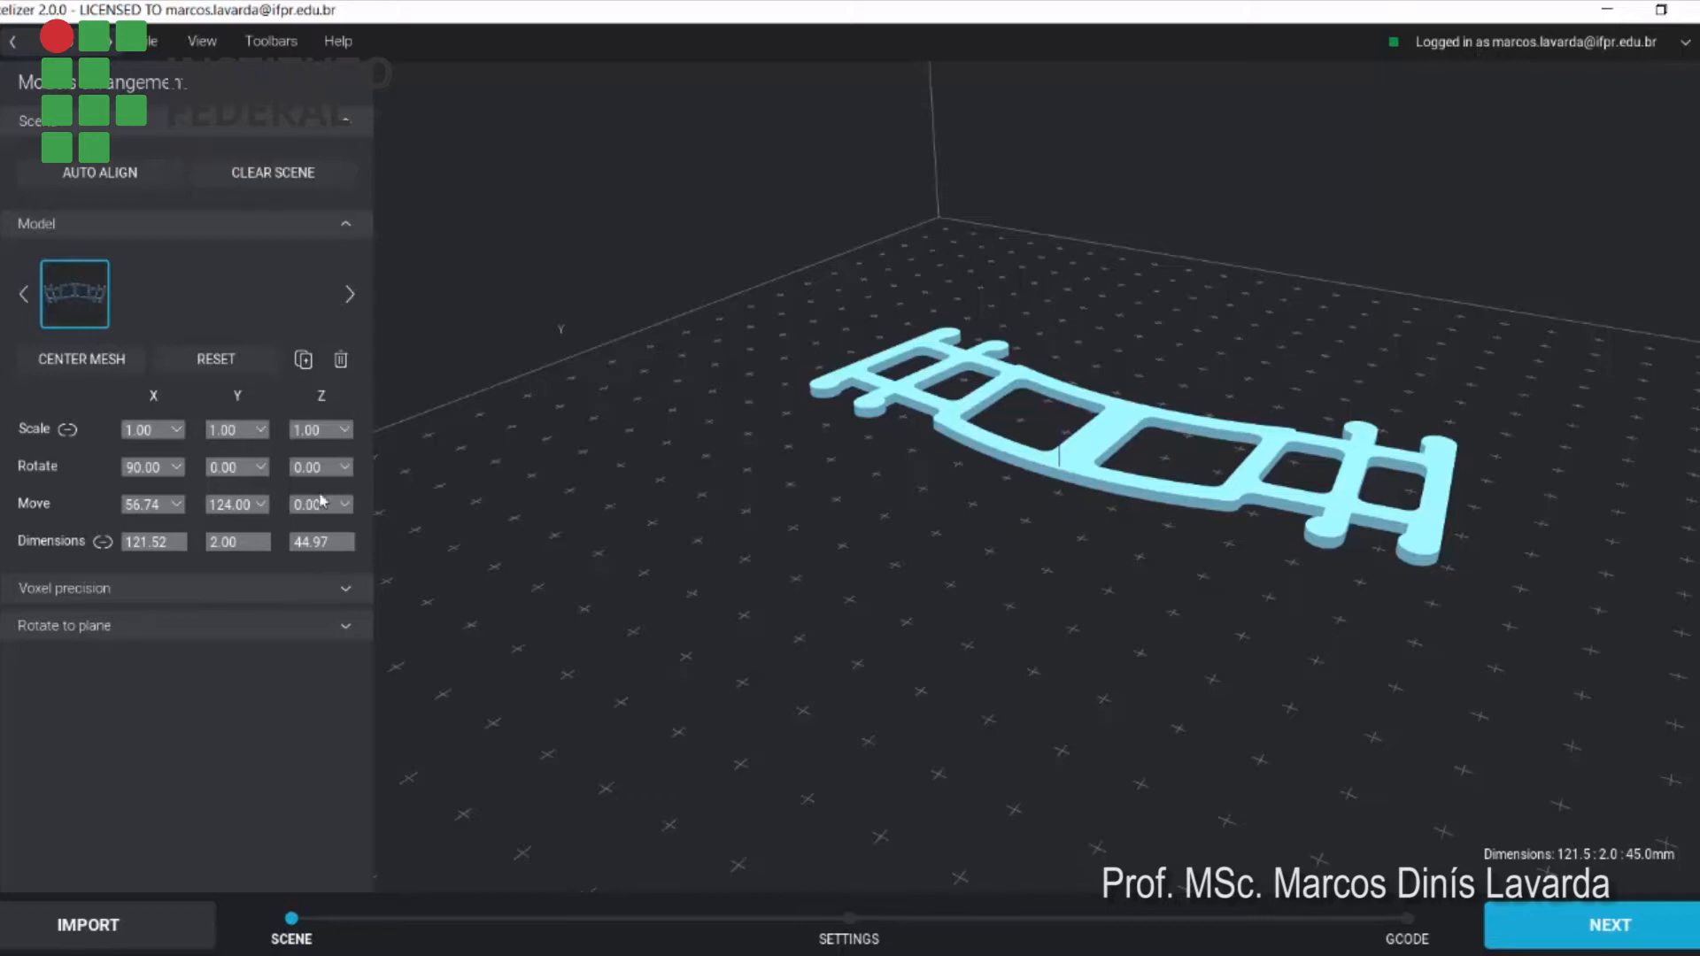
{"action": "left_click", "coordinate": [147, 429]}
{"action": "left_click_drag", "start_coordinate": [153, 428], "coordinate": [114, 429]}
{"action": "left_click_drag", "start_coordinate": [241, 429], "coordinate": [189, 427]}
{"action": "left_click", "coordinate": [293, 430]}
{"action": "left_click", "coordinate": [152, 430]}
{"action": "type", "text": "2"}
{"action": "key", "text": "Return"}
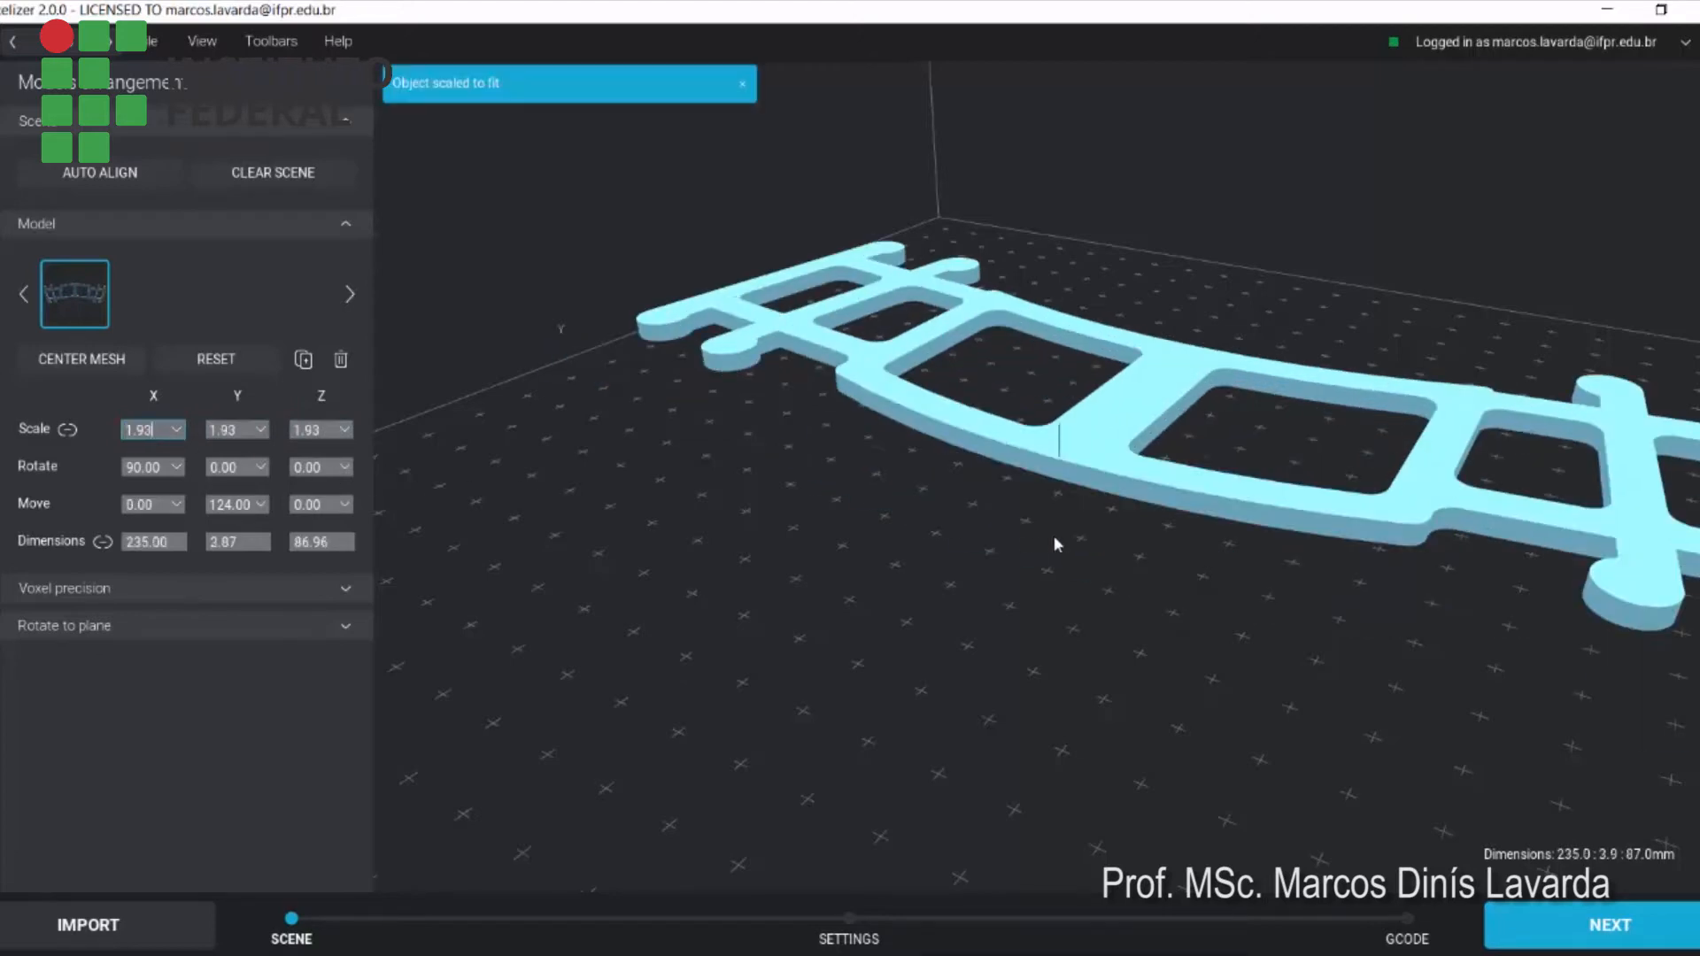
Return the model to its original size by setting the linked scale factor to 1
{"action": "scroll", "coordinate": [1272, 441], "scroll_direction": "down", "scroll_amount": 3}
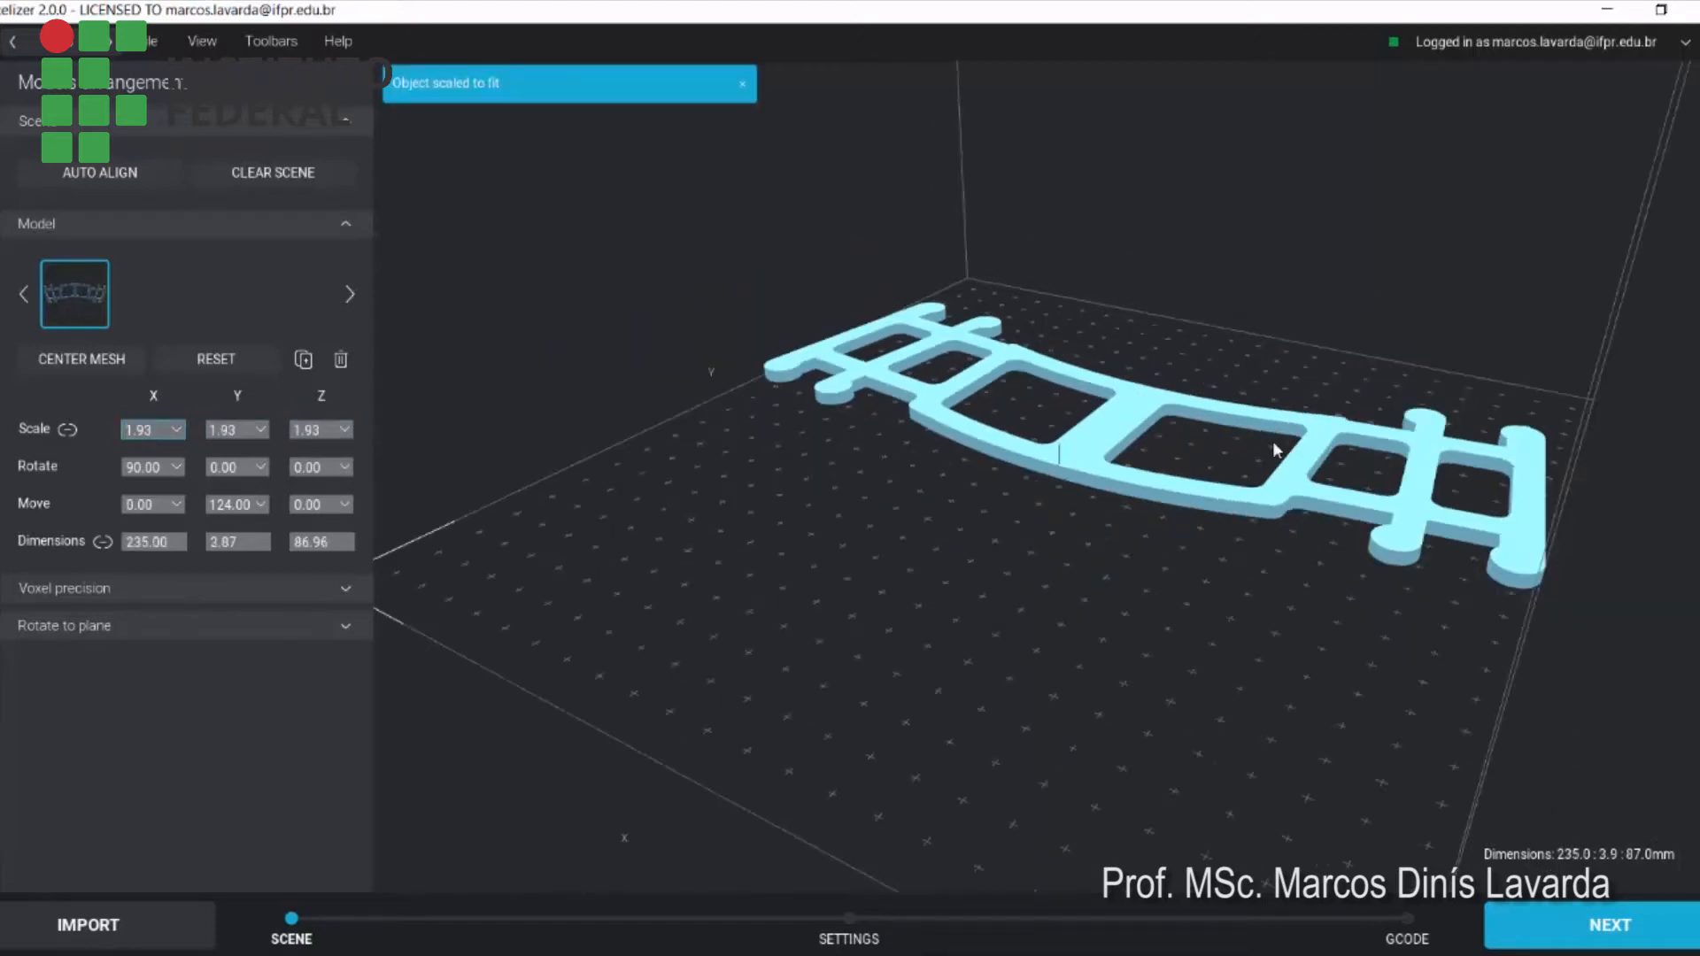
{"action": "scroll", "coordinate": [1275, 456], "scroll_direction": "up", "scroll_amount": 1}
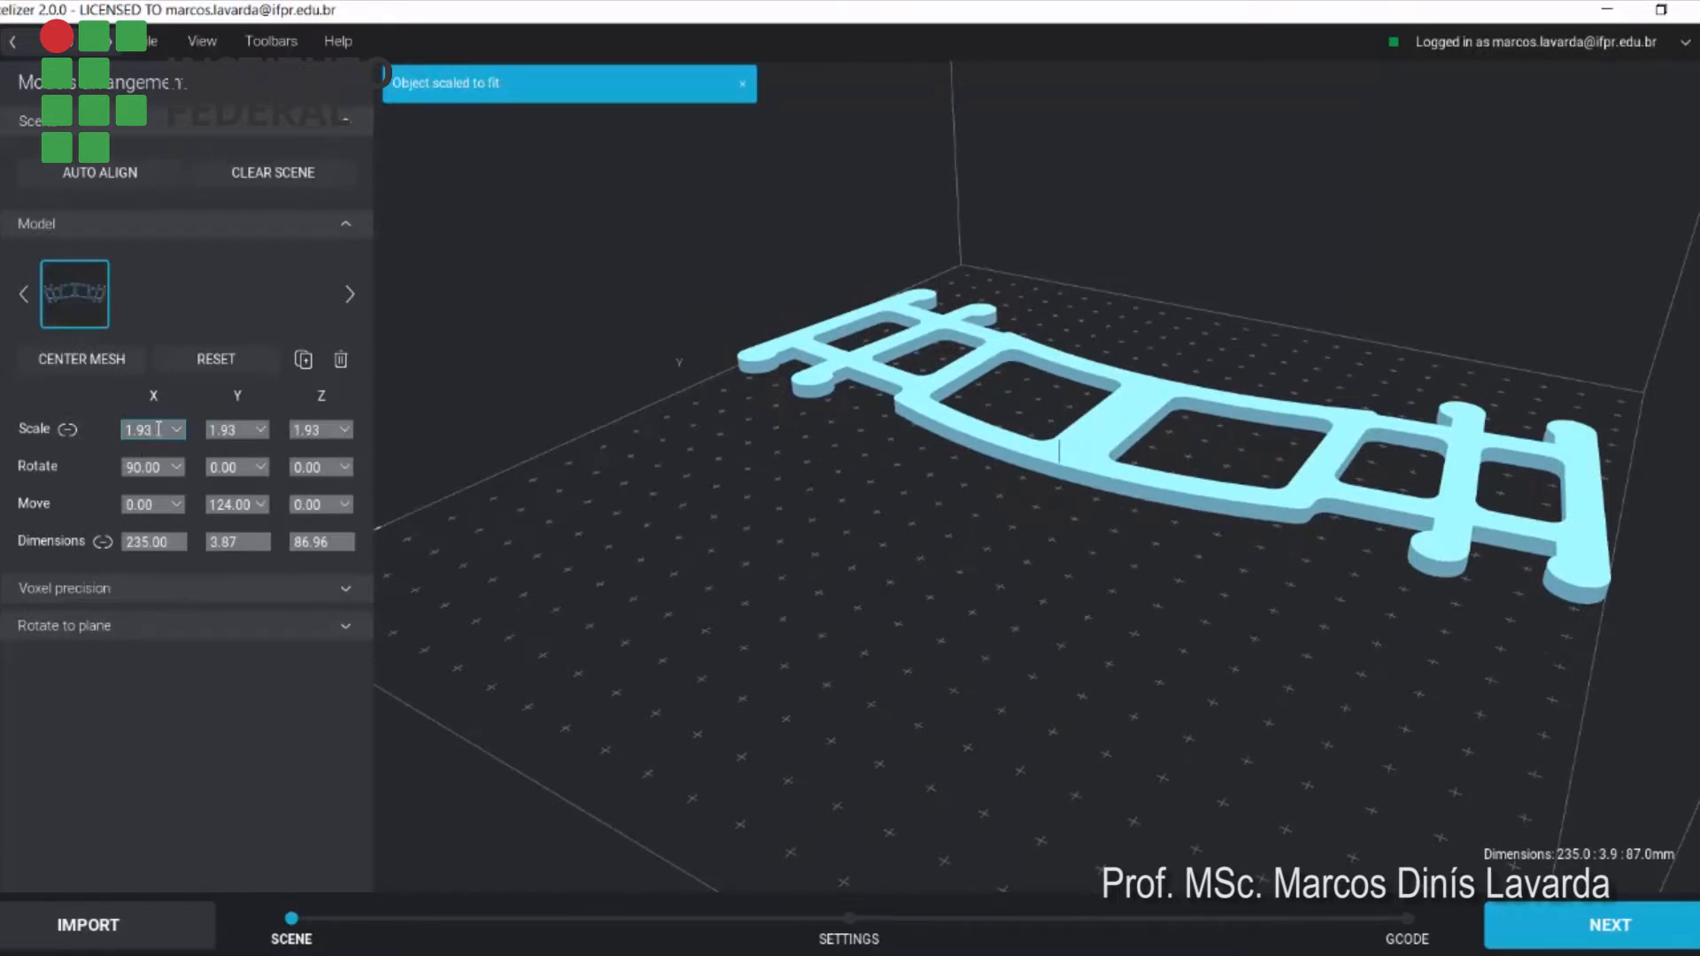
{"action": "left_click_drag", "start_coordinate": [155, 431], "coordinate": [82, 431]}
{"action": "type", "text": "1"}
{"action": "key", "text": "Return"}
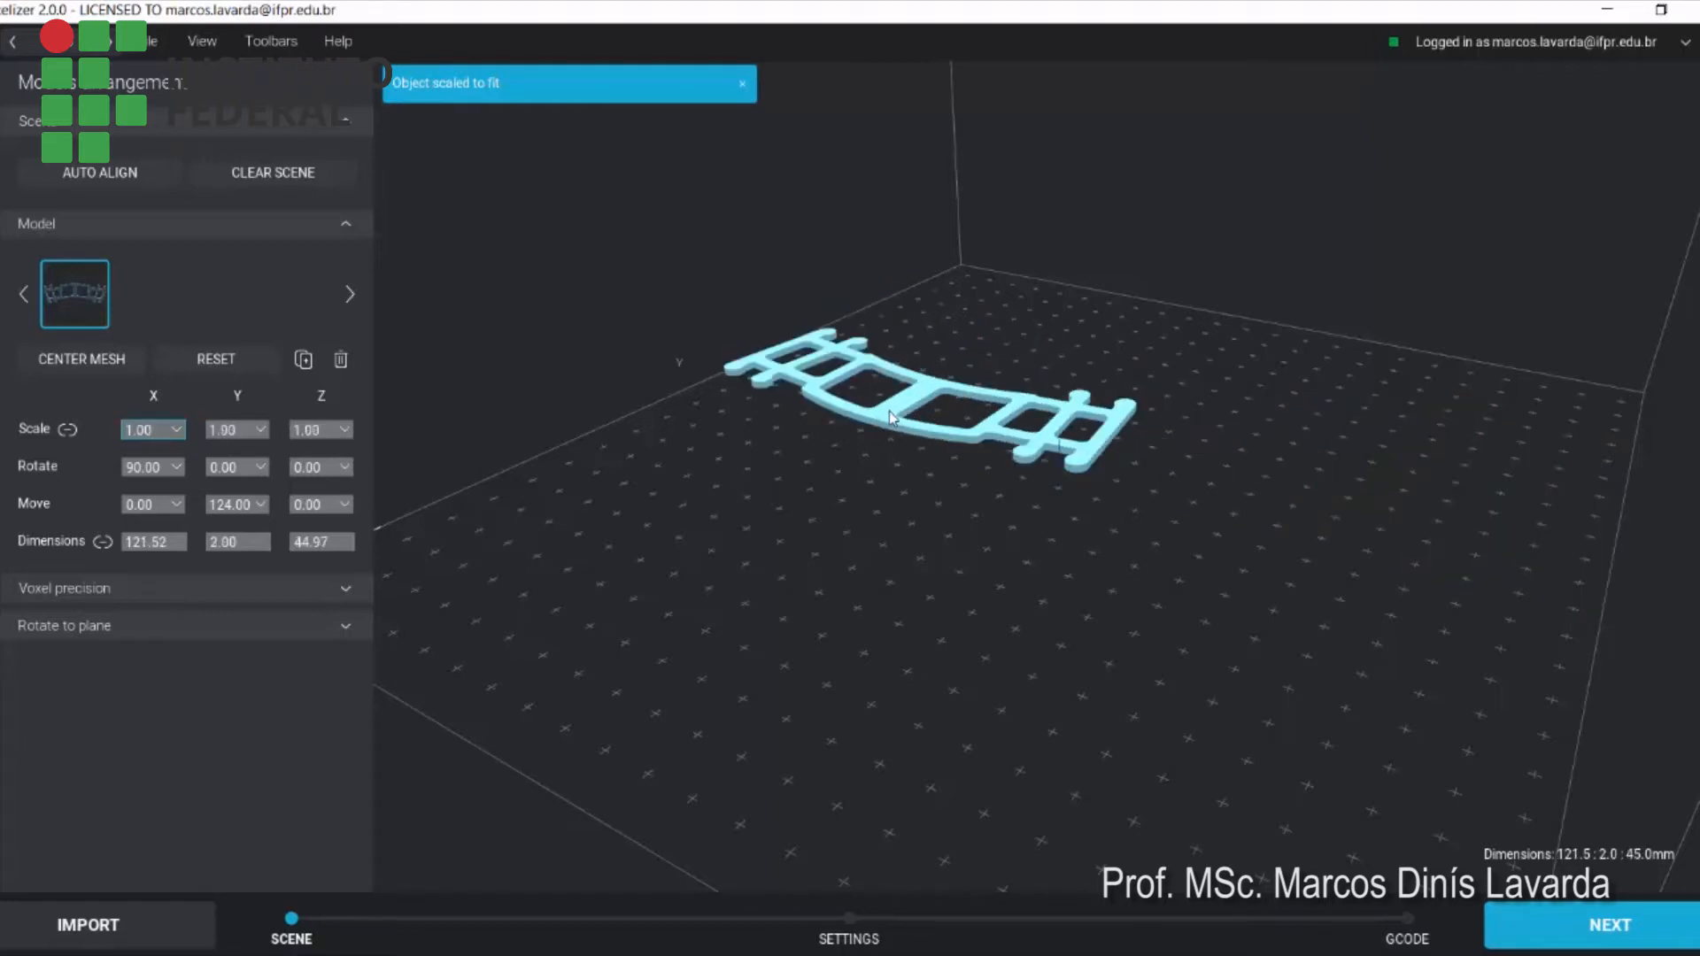
Move the model toward the middle of the build plate, to about X 55.79 and Y 103.41
{"action": "left_click_drag", "start_coordinate": [873, 554], "coordinate": [1078, 702]}
{"action": "scroll", "coordinate": [1183, 545], "scroll_direction": "up", "scroll_amount": 2}
{"action": "scroll", "coordinate": [1139, 633], "scroll_direction": "down", "scroll_amount": 5}
{"action": "scroll", "coordinate": [1135, 577], "scroll_direction": "up", "scroll_amount": 4}
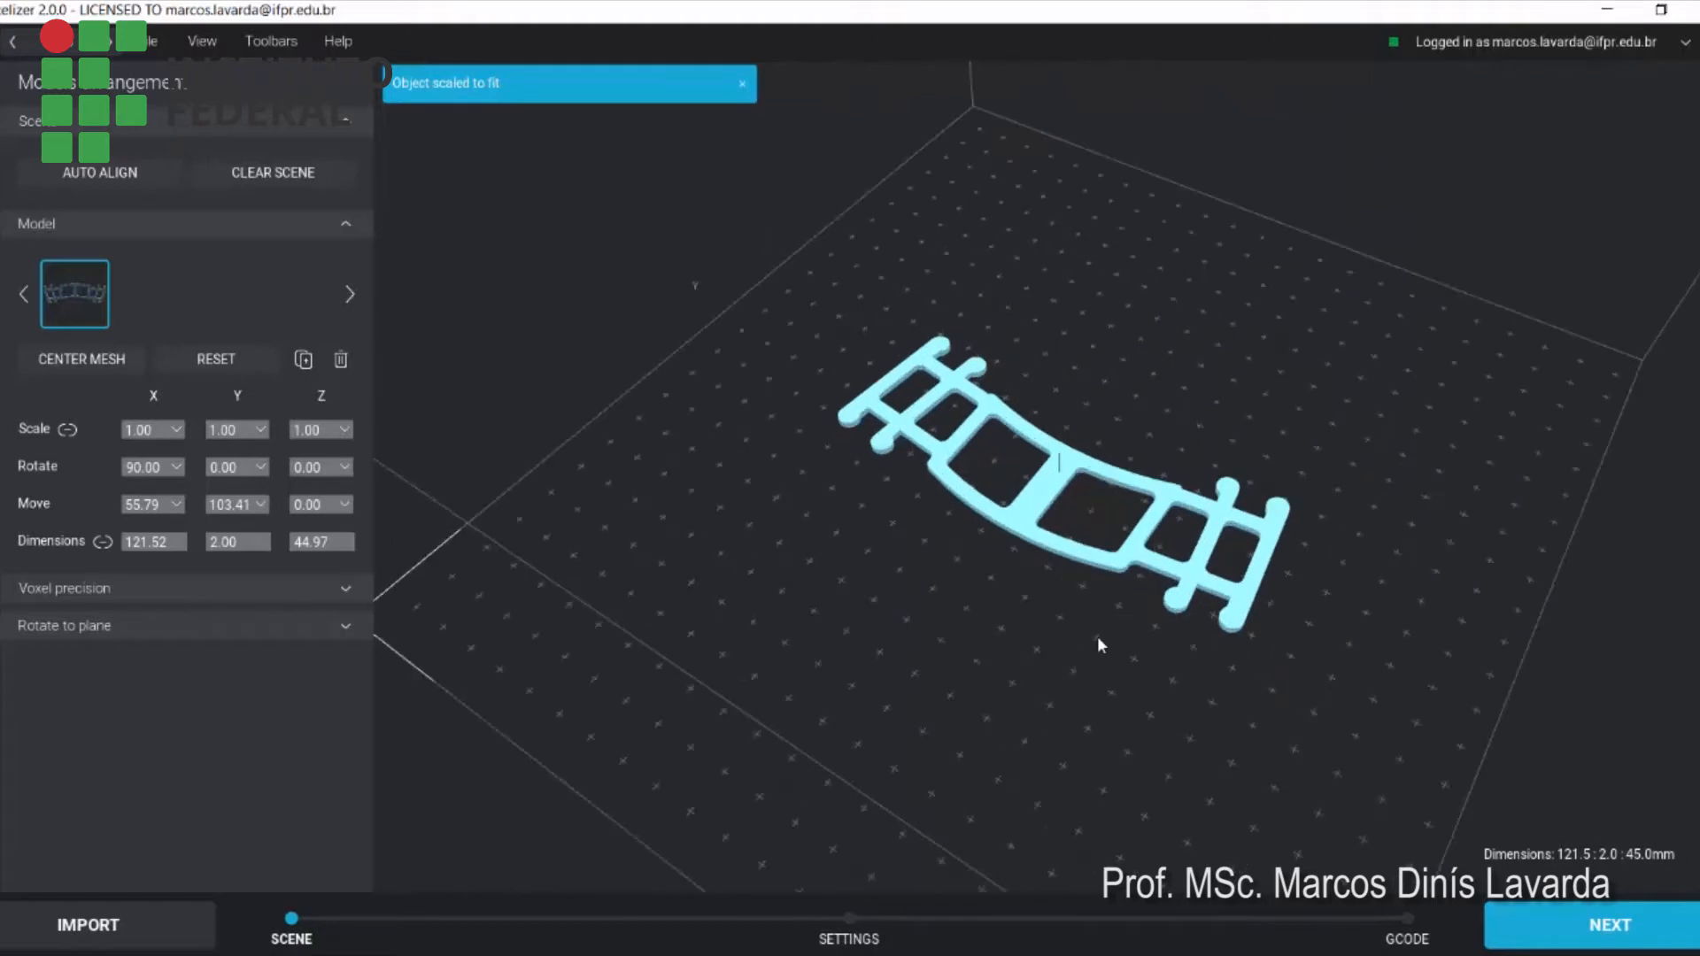
{"action": "scroll", "coordinate": [1098, 637], "scroll_direction": "up", "scroll_amount": 1}
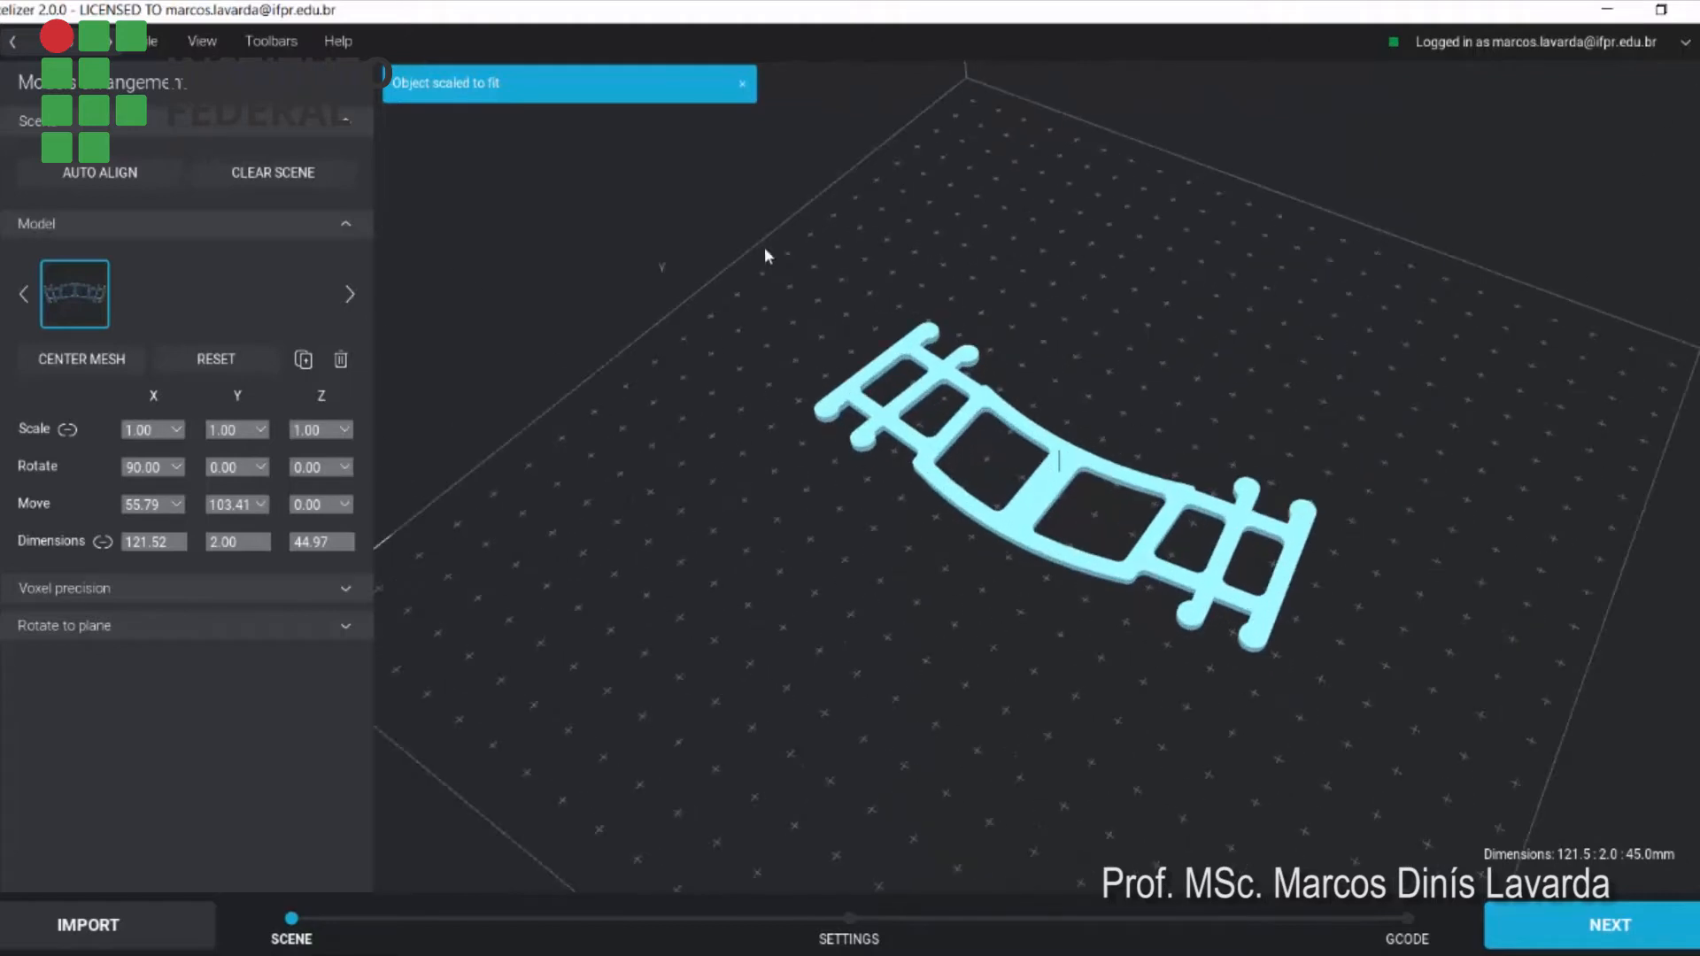
Examine the flat model's placement on the build plate from several angles and distances
{"action": "left_click_drag", "start_coordinate": [865, 581], "coordinate": [1032, 646]}
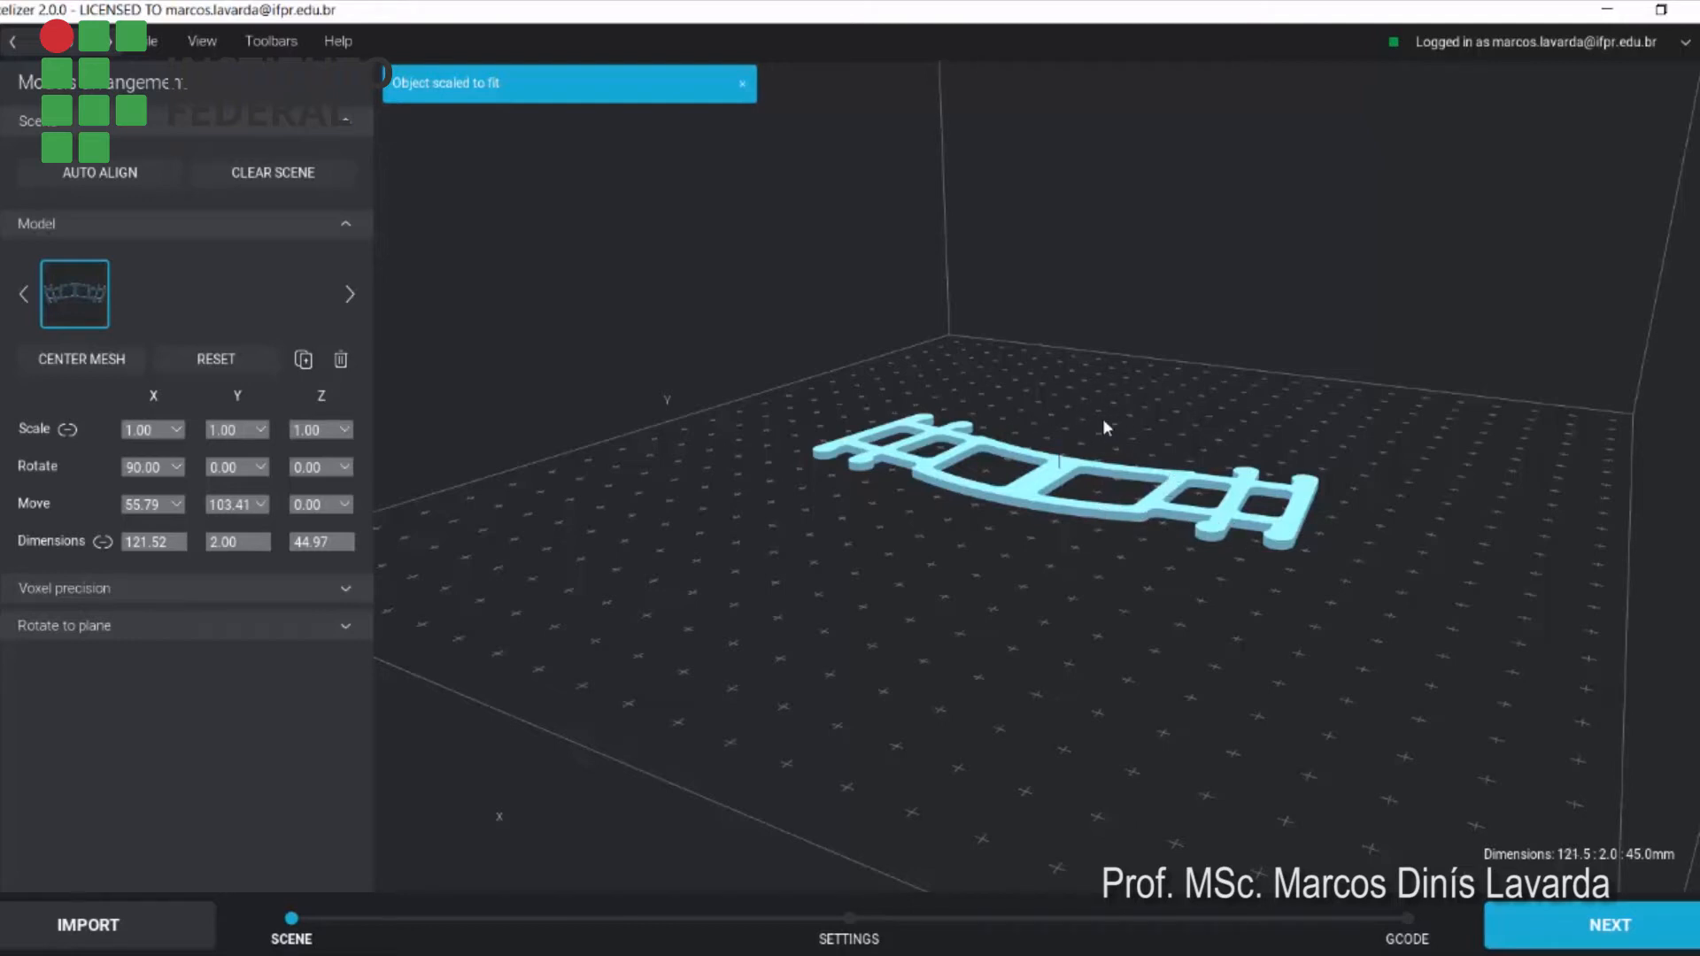
{"action": "right_click_drag", "start_coordinate": [1045, 615], "coordinate": [1038, 682]}
{"action": "scroll", "coordinate": [1044, 632], "scroll_direction": "up", "scroll_amount": 5}
{"action": "scroll", "coordinate": [1045, 631], "scroll_direction": "down", "scroll_amount": 5}
{"action": "scroll", "coordinate": [1045, 631], "scroll_direction": "down", "scroll_amount": 5}
{"action": "scroll", "coordinate": [967, 640], "scroll_direction": "up", "scroll_amount": 9}
{"action": "scroll", "coordinate": [1024, 609], "scroll_direction": "down", "scroll_amount": 8}
{"action": "scroll", "coordinate": [939, 657], "scroll_direction": "up", "scroll_amount": 5}
{"action": "right_click_drag", "start_coordinate": [960, 656], "coordinate": [993, 682]}
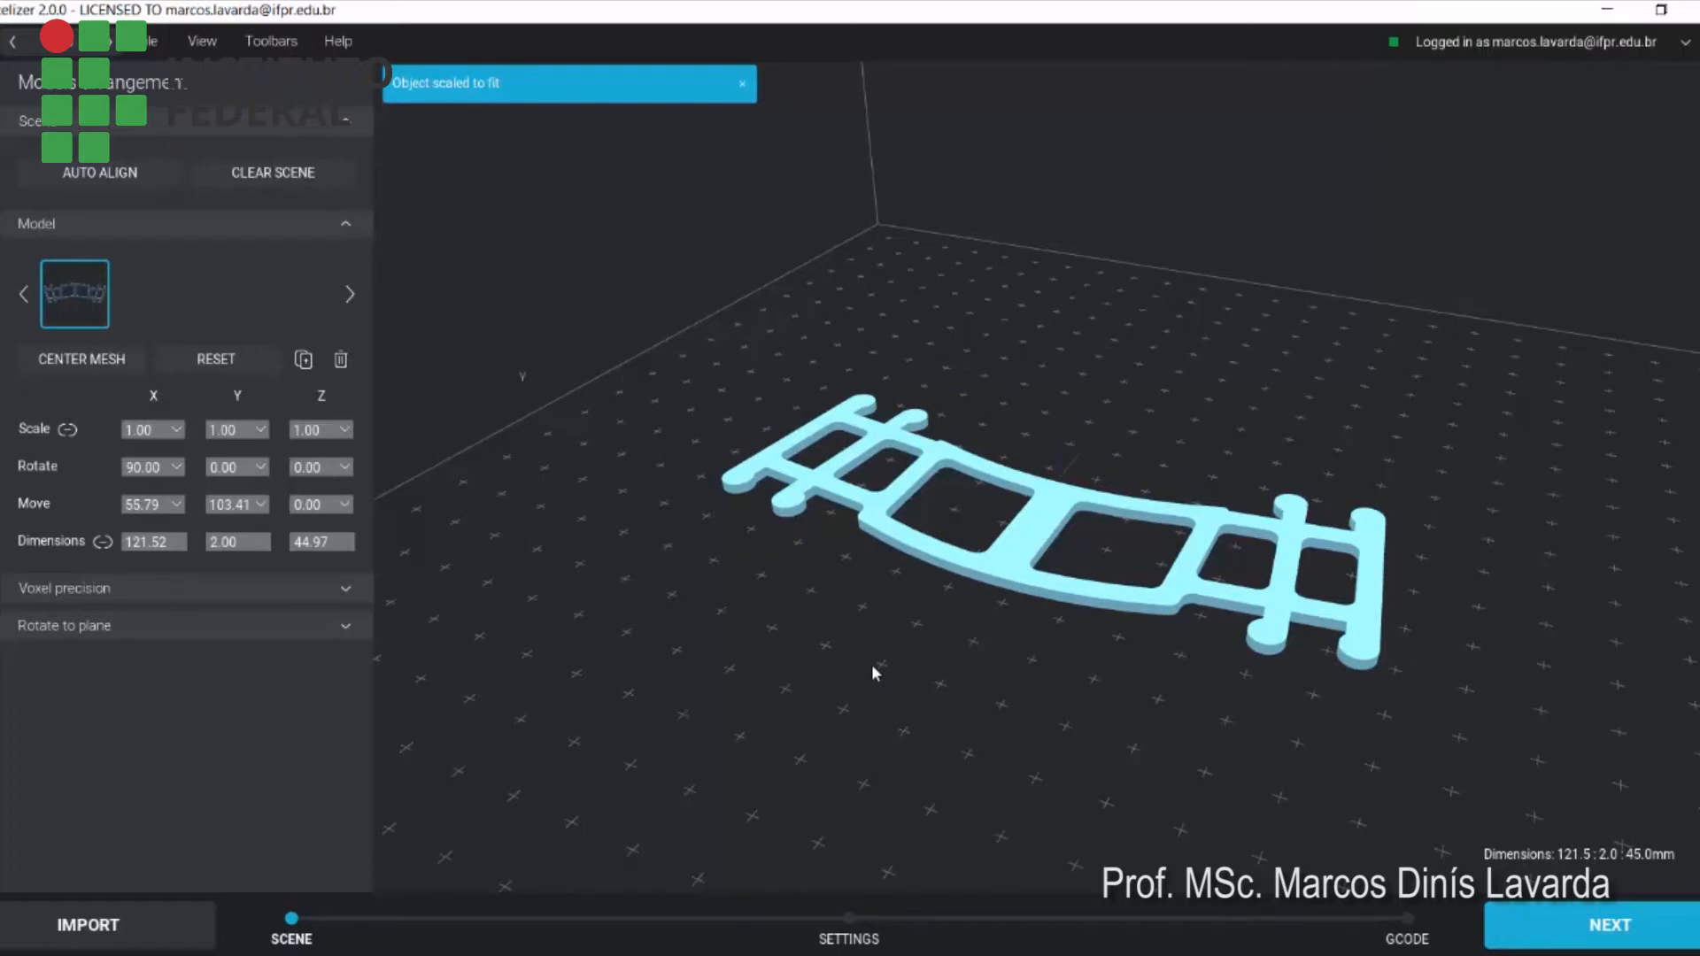
{"action": "right_click_drag", "start_coordinate": [1047, 710], "coordinate": [902, 601]}
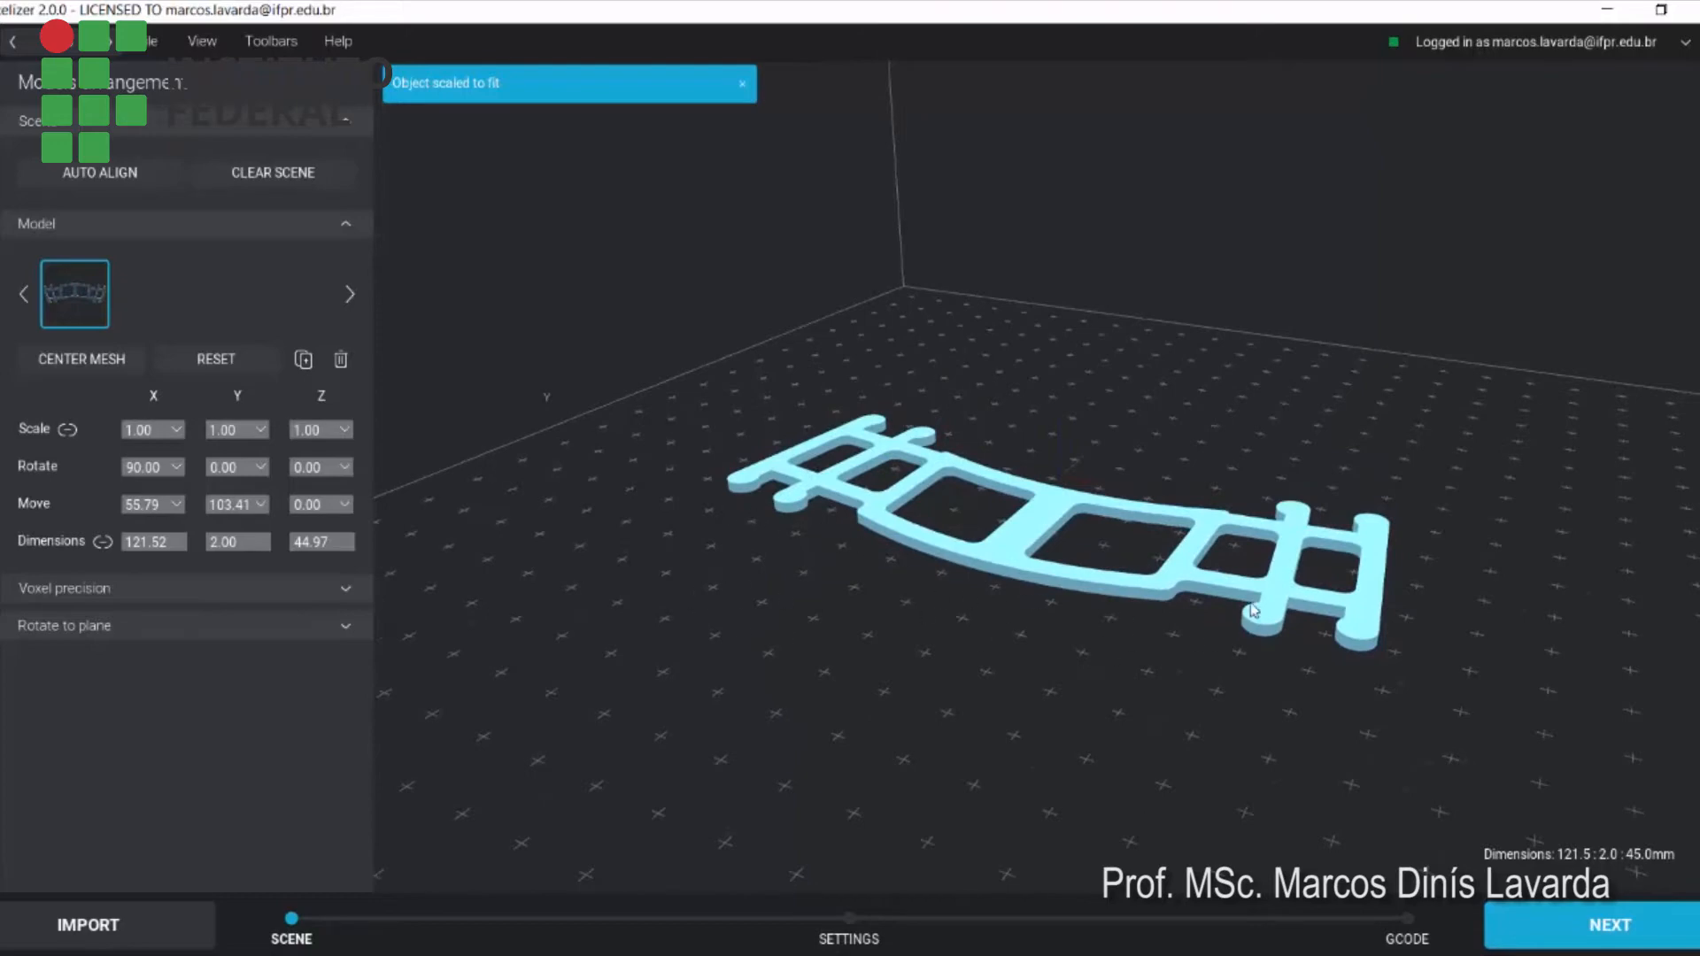
{"action": "right_click_drag", "start_coordinate": [1075, 698], "coordinate": [1078, 675]}
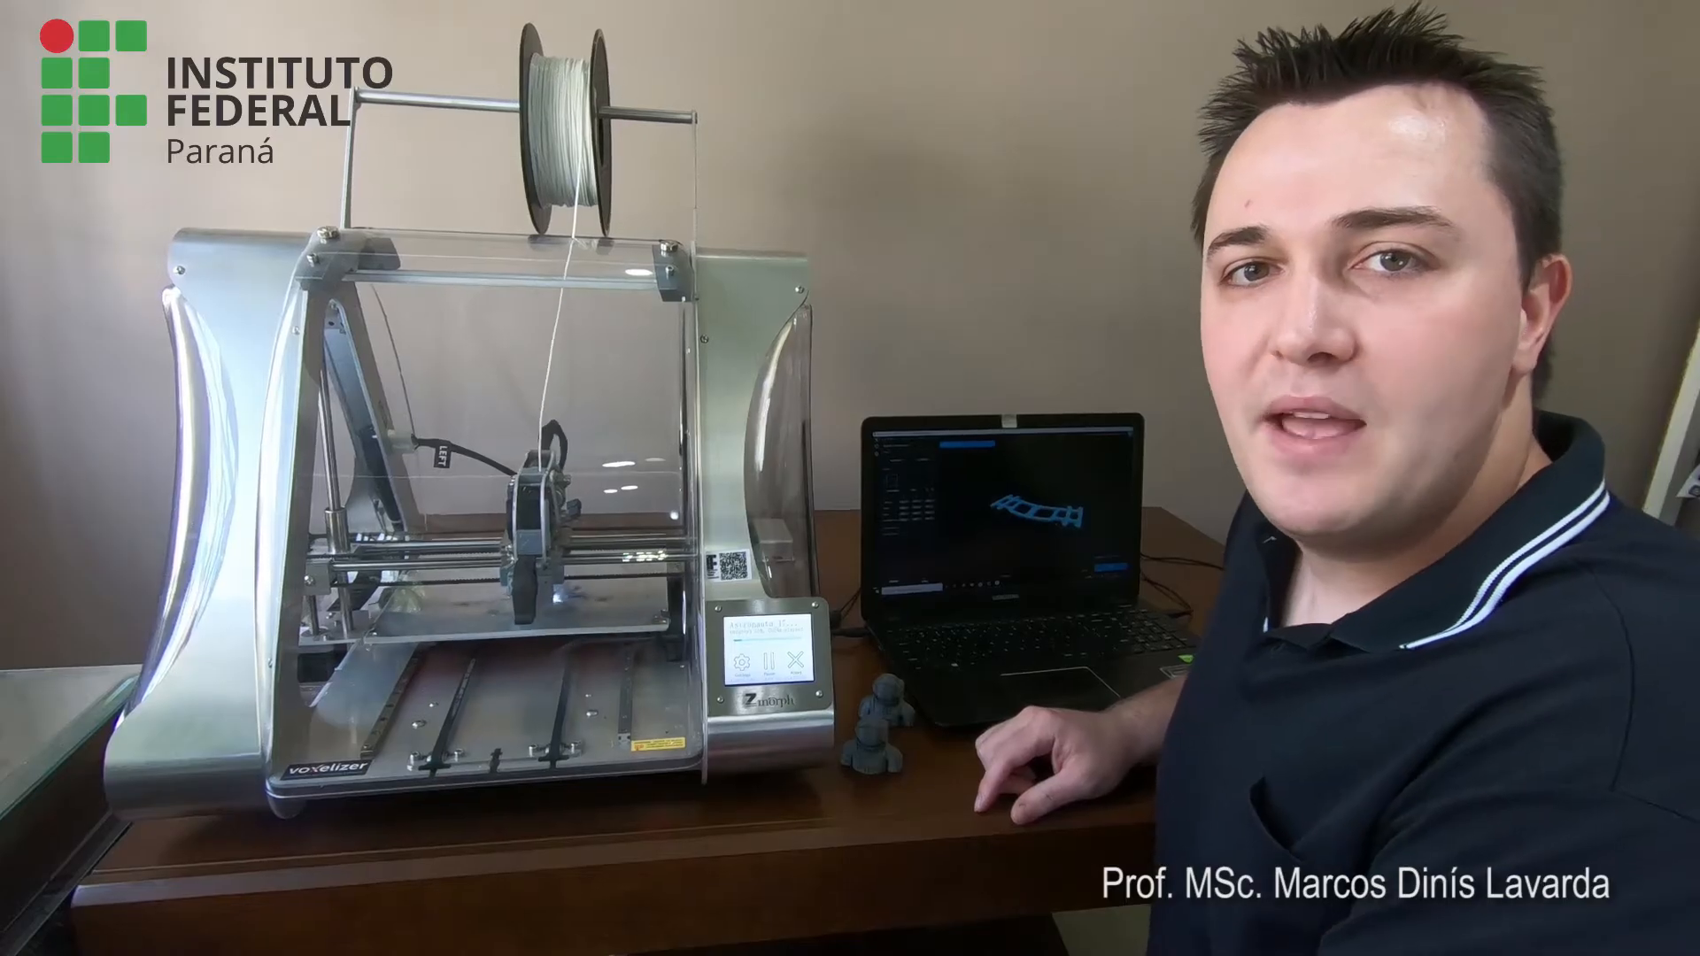